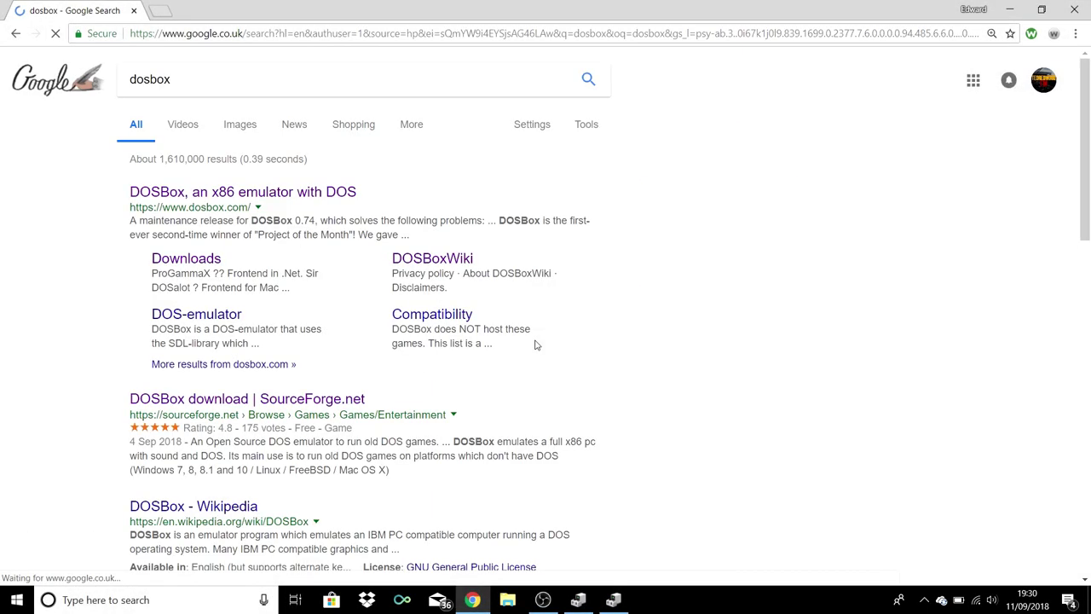
Step: Open the DOSBox website and download the Windows 0.74-2 installer from SourceForge, declining the privacy consent
{"action": "left_click", "coordinate": [337, 197]}
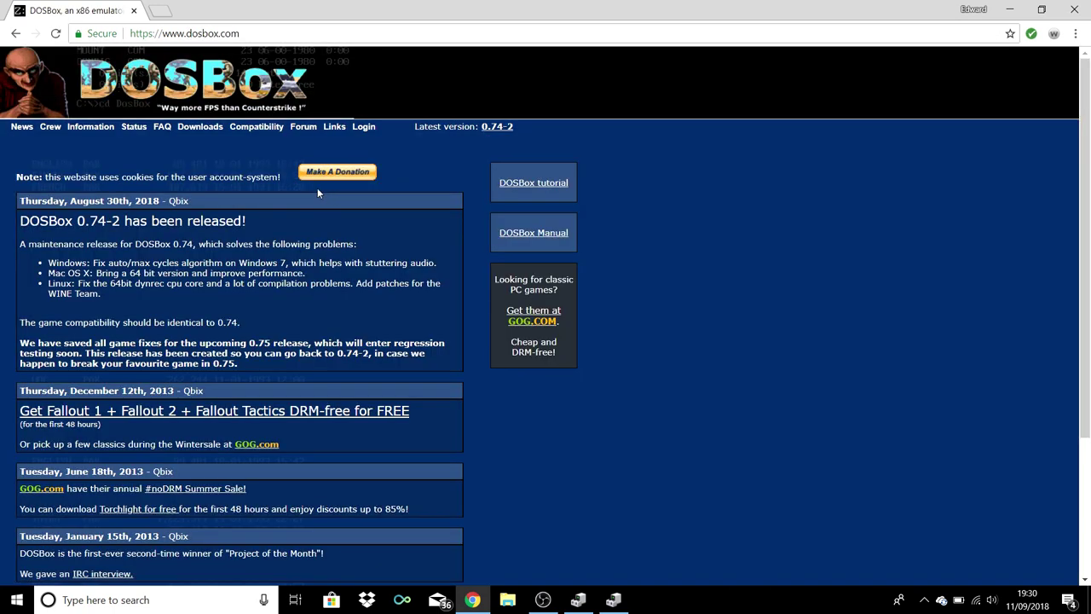
{"action": "left_click", "coordinate": [202, 129]}
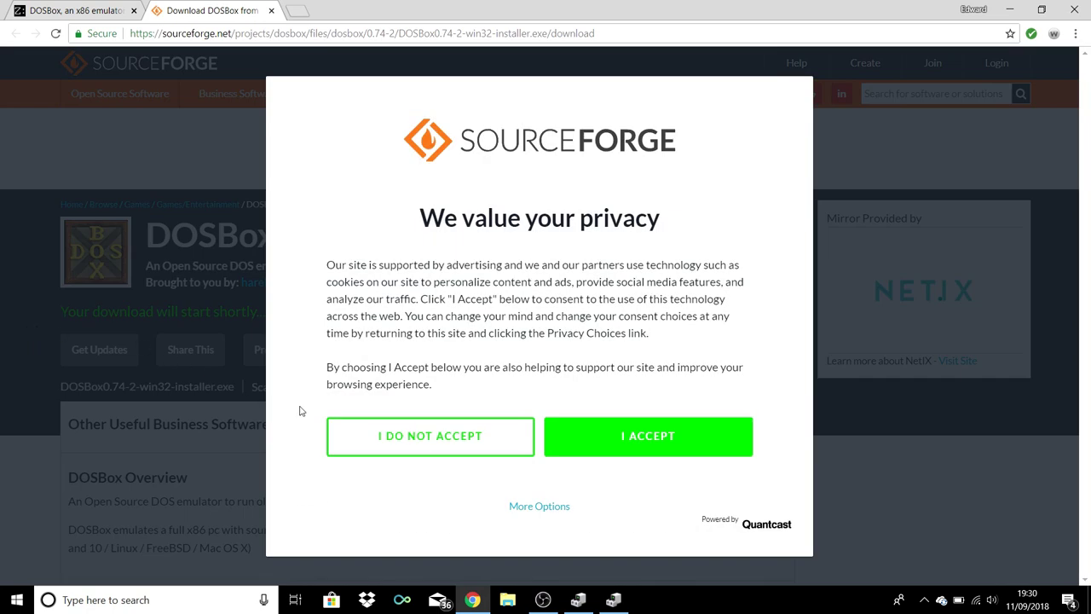
{"action": "left_click", "coordinate": [384, 435]}
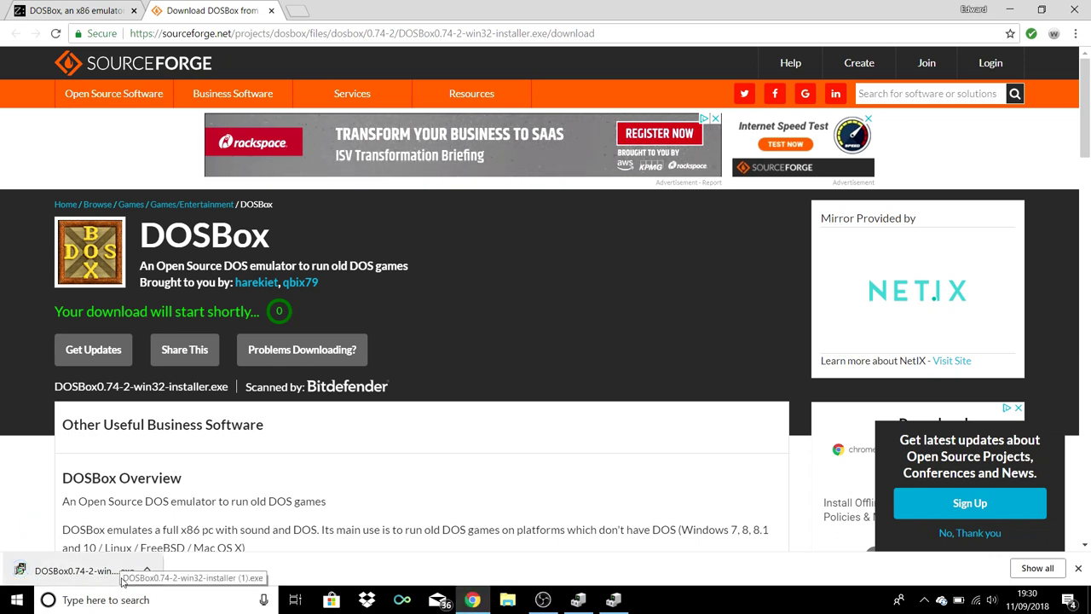
Step: Run the downloaded DOSBox 0.74-2 installer as far as the destination folder choice and cancel the setup
{"action": "left_click", "coordinate": [123, 580]}
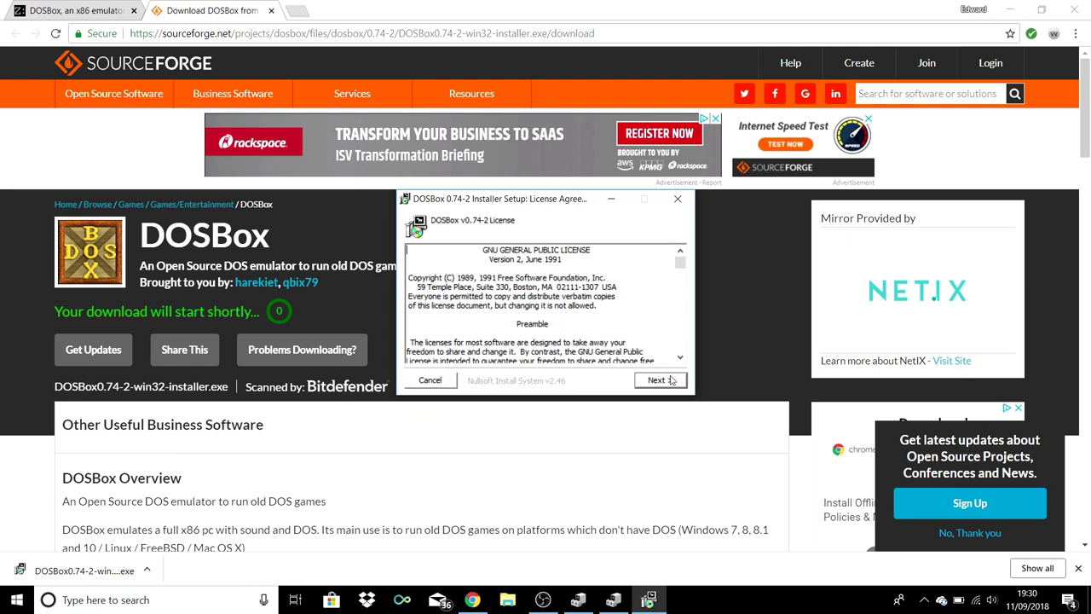
{"action": "left_click", "coordinate": [670, 380]}
{"action": "left_click", "coordinate": [670, 380]}
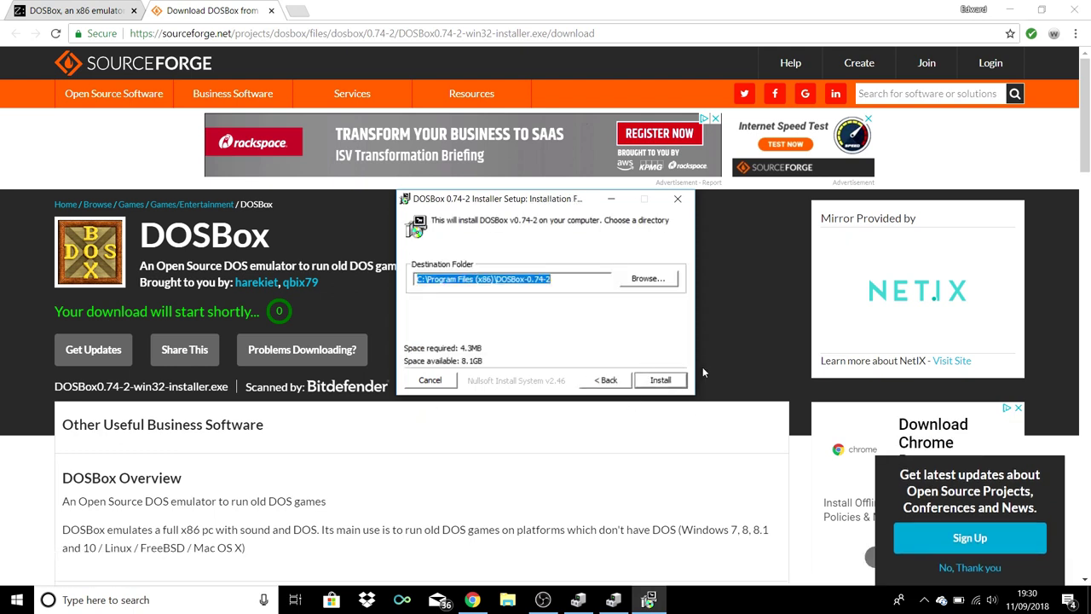
{"action": "left_click", "coordinate": [433, 380]}
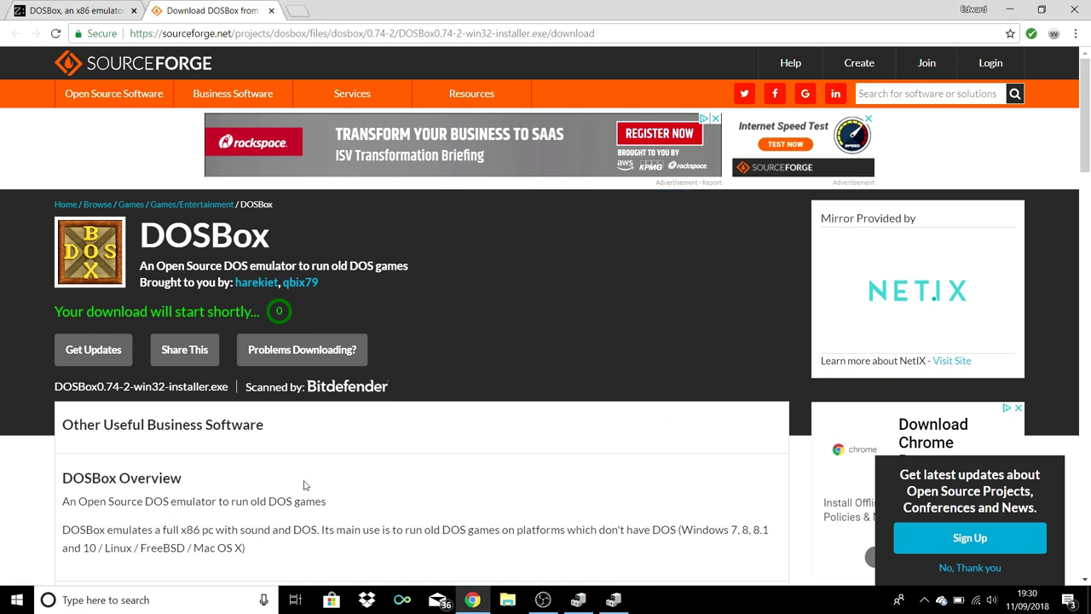
Step: Search Windows for dosb, launch DOSBox 0.74-2 to view its command prompt, and close it
{"action": "left_click", "coordinate": [176, 600]}
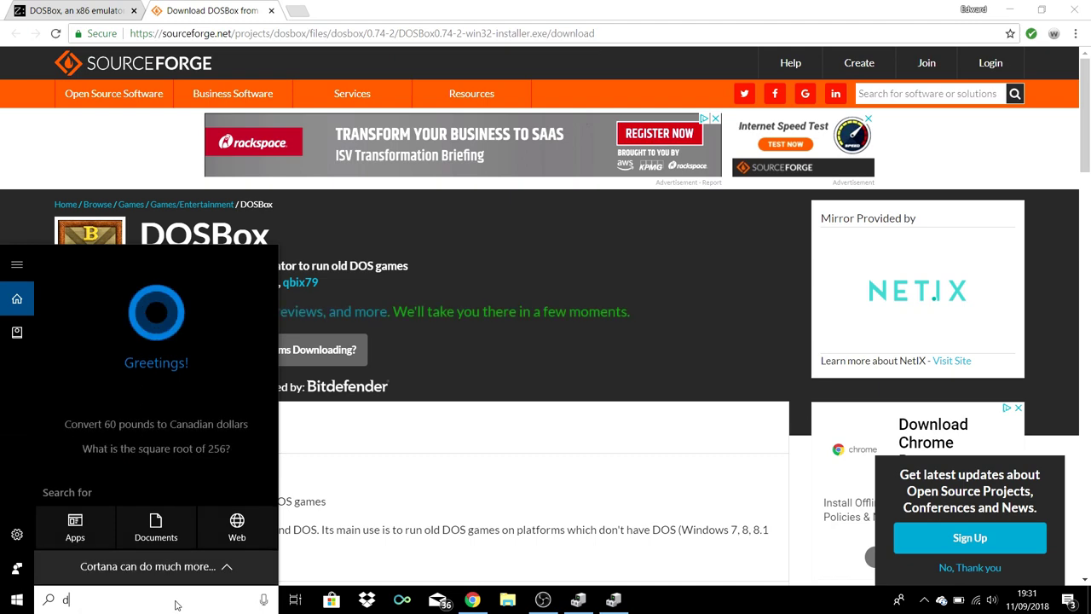
{"action": "type", "text": "dosb"}
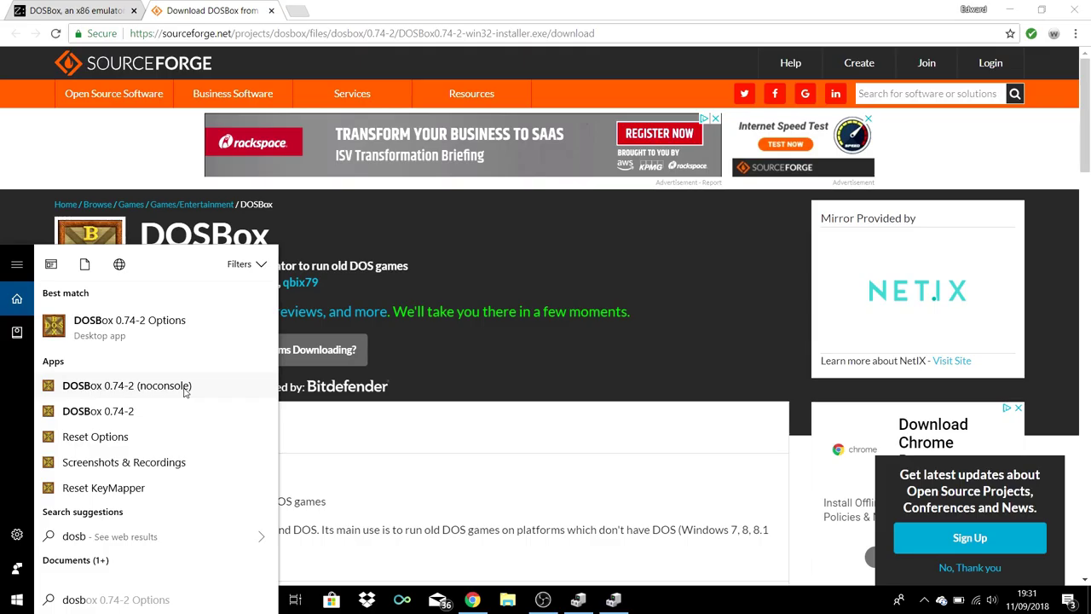
{"action": "left_click", "coordinate": [546, 220]}
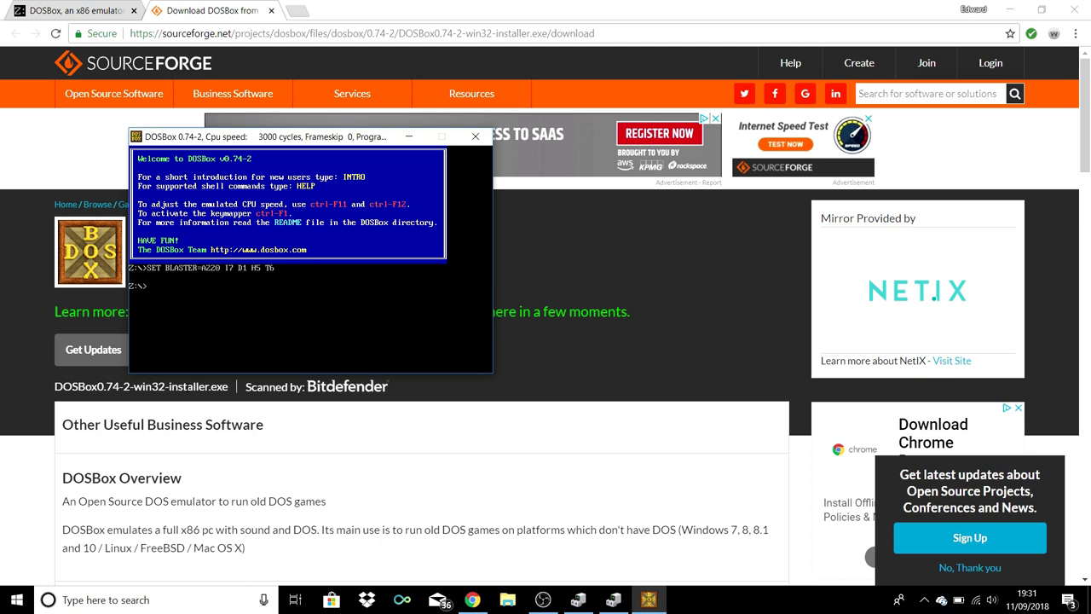
{"action": "left_click", "coordinate": [475, 136]}
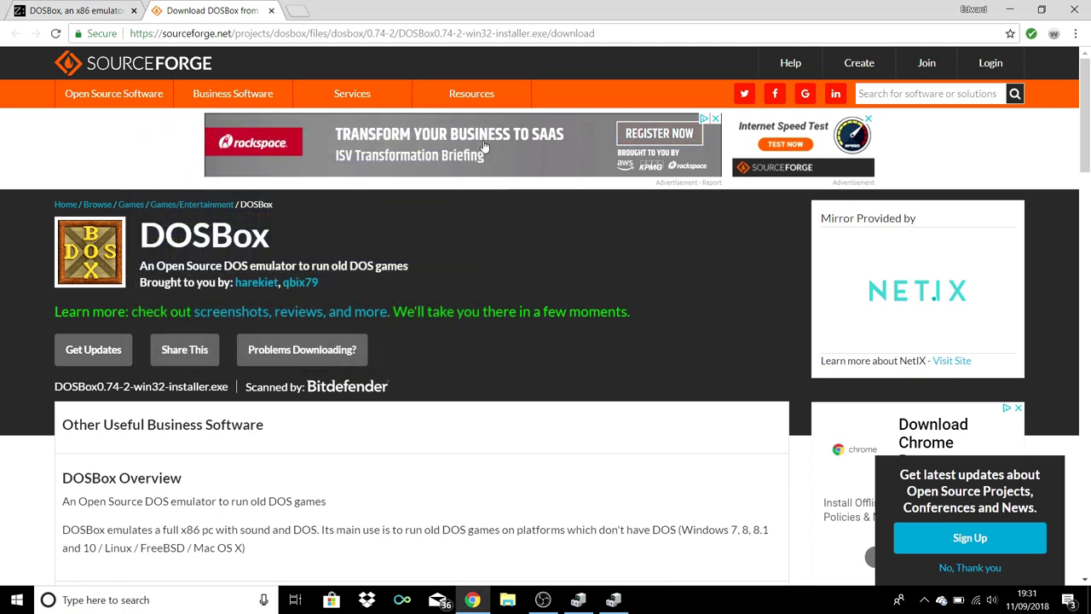
Step: Return to the DOSBox website's browser tab and go to the Google home page there
{"action": "left_click", "coordinate": [120, 10]}
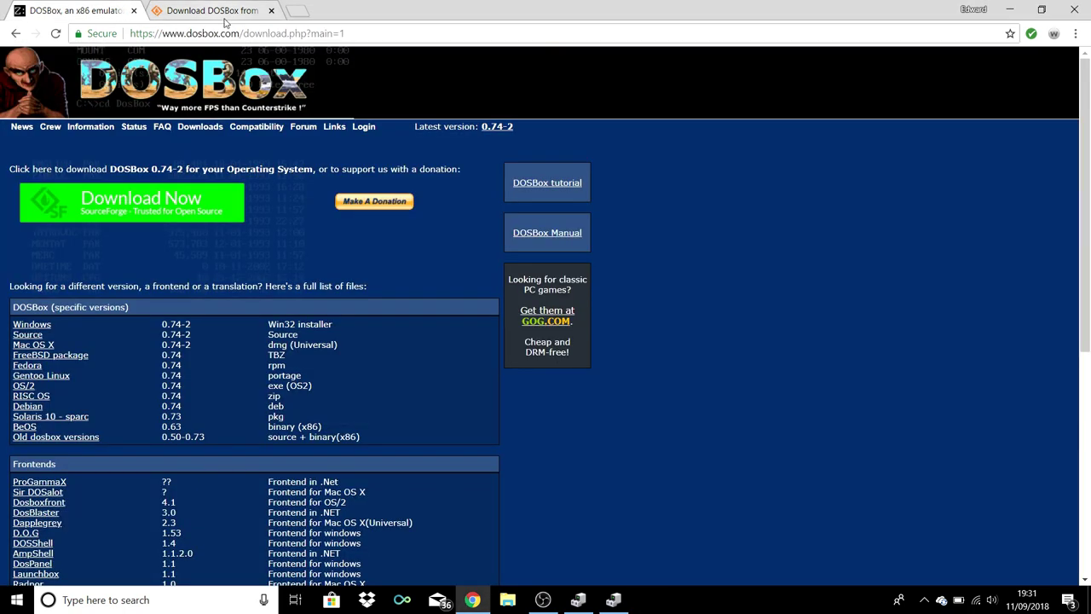
{"action": "left_click", "coordinate": [246, 31]}
{"action": "type", "text": "google"}
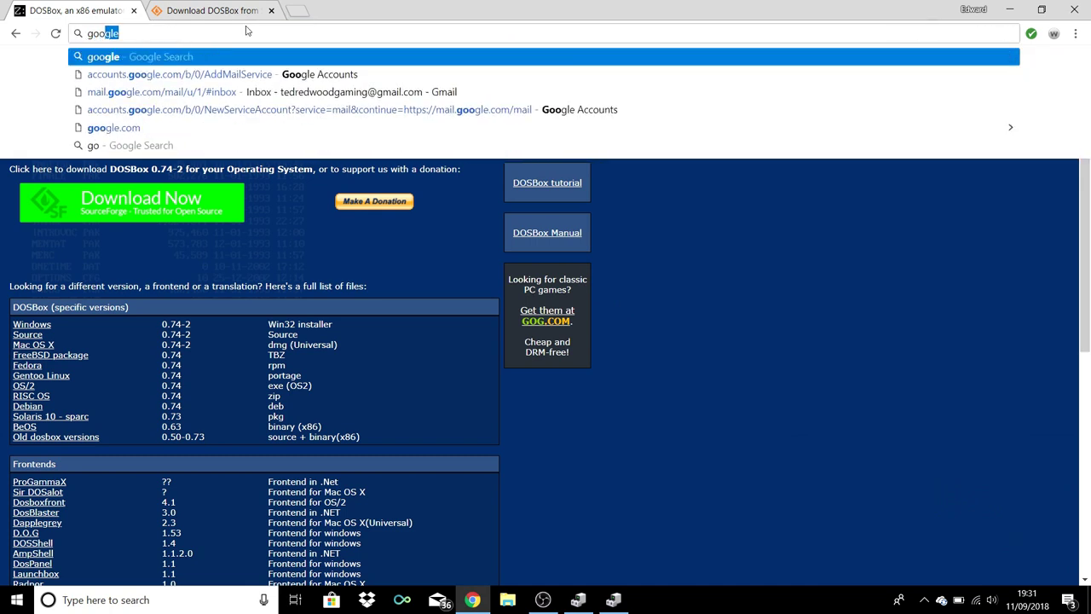
{"action": "key", "text": "Return"}
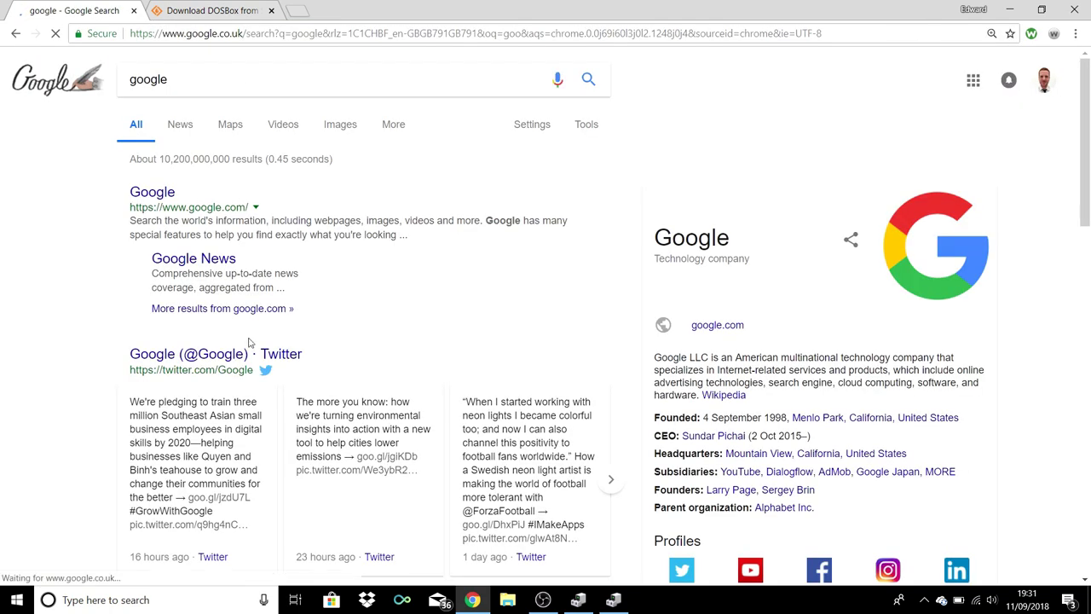
{"action": "left_click", "coordinate": [63, 80]}
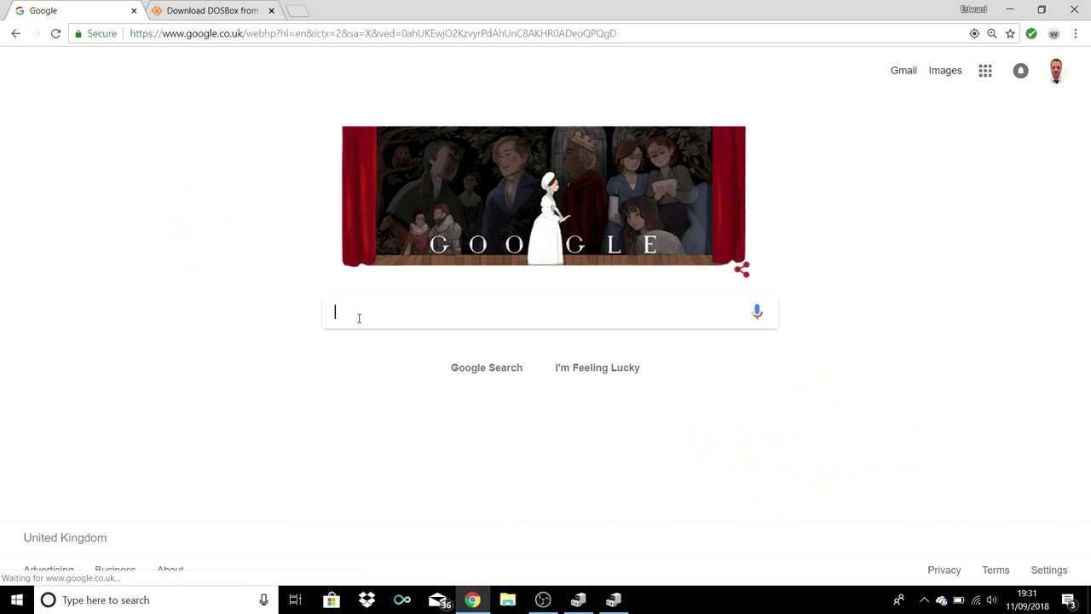
Step: Search Google for myabandonware and open the My Abandonware website
{"action": "type", "text": "m"}
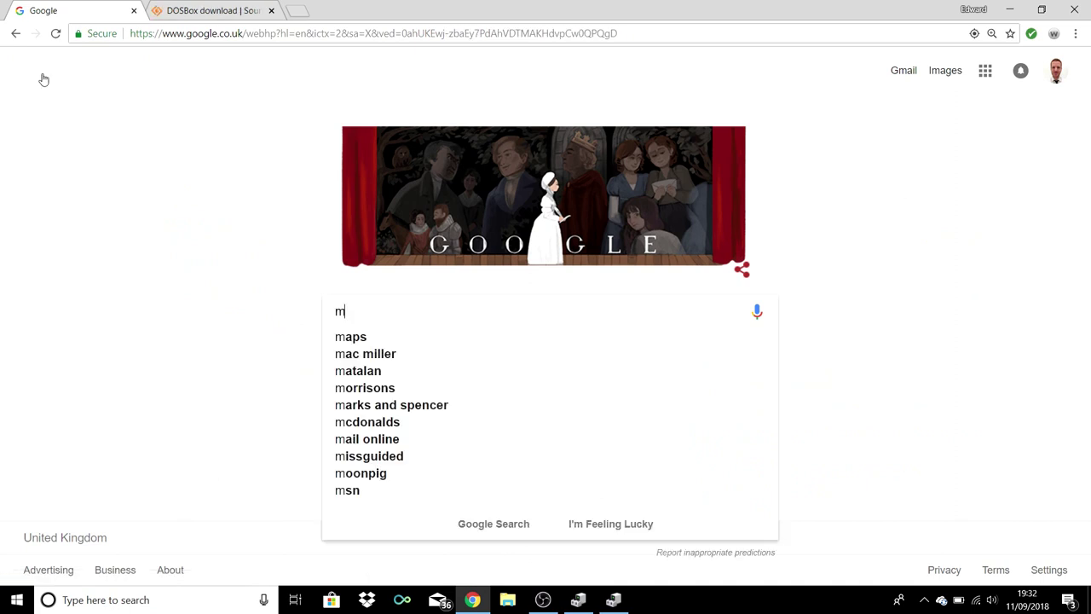
{"action": "type", "text": "yabando"}
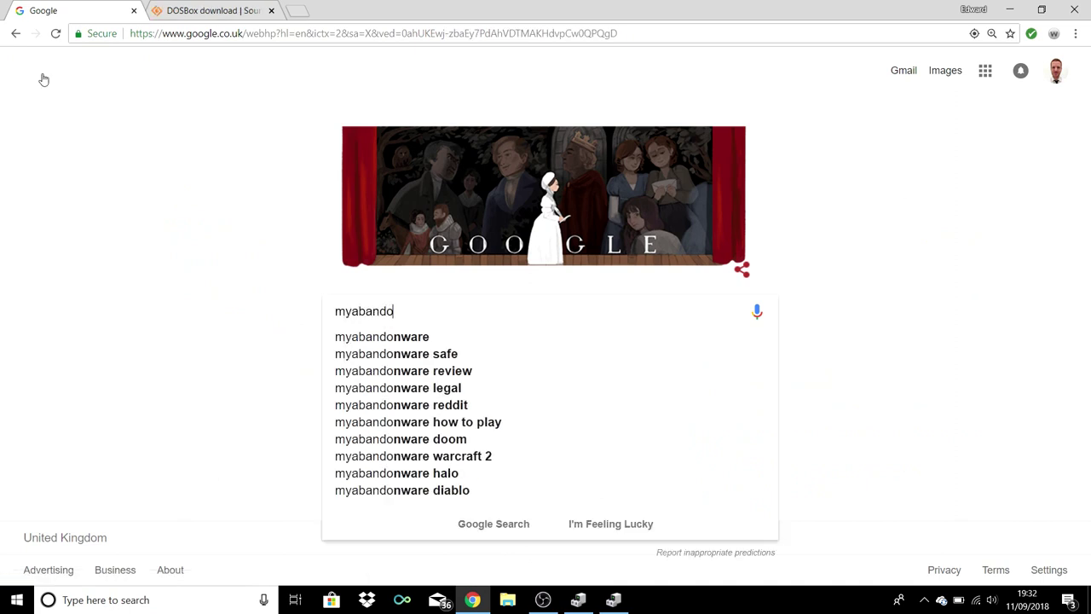
{"action": "left_click", "coordinate": [355, 344]}
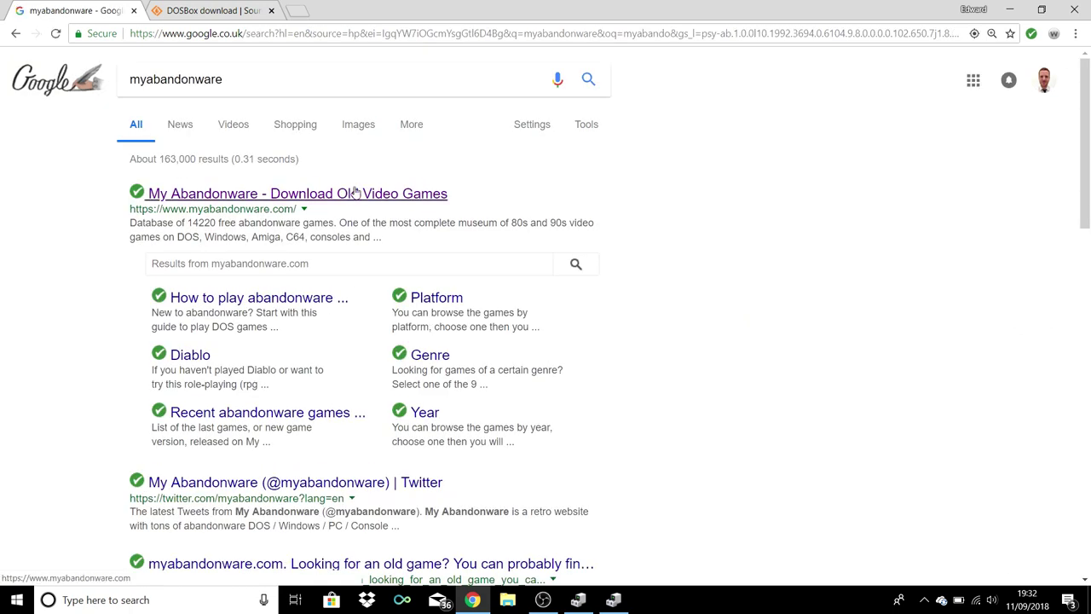
{"action": "left_click", "coordinate": [355, 193]}
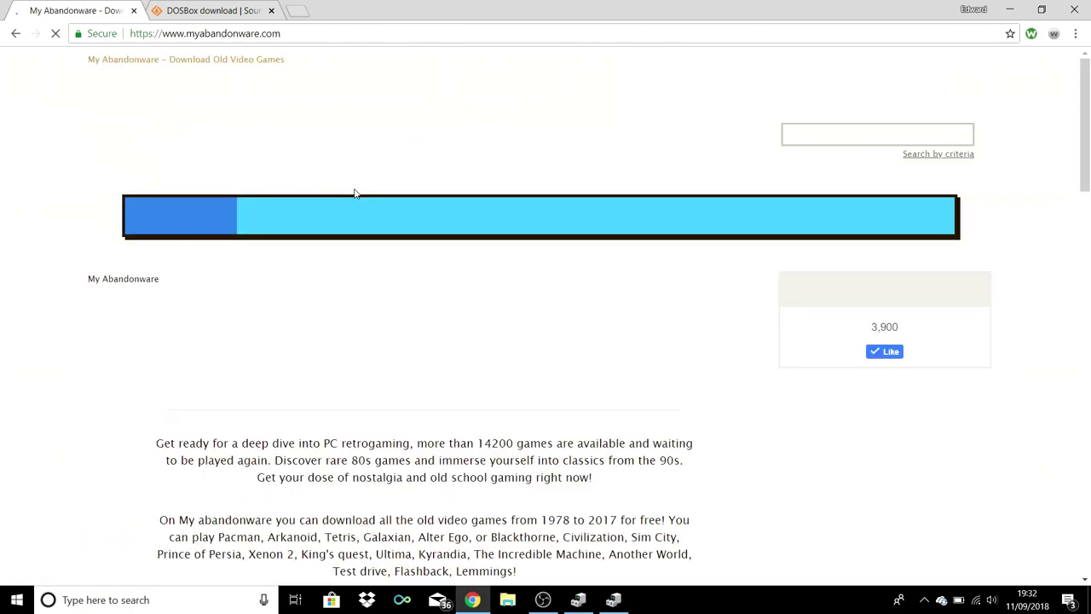
Step: Look over the trending games and top downloads, and search the site for ultimate soccer manager
{"action": "scroll", "coordinate": [582, 388], "scroll_direction": "down", "scroll_amount": 2}
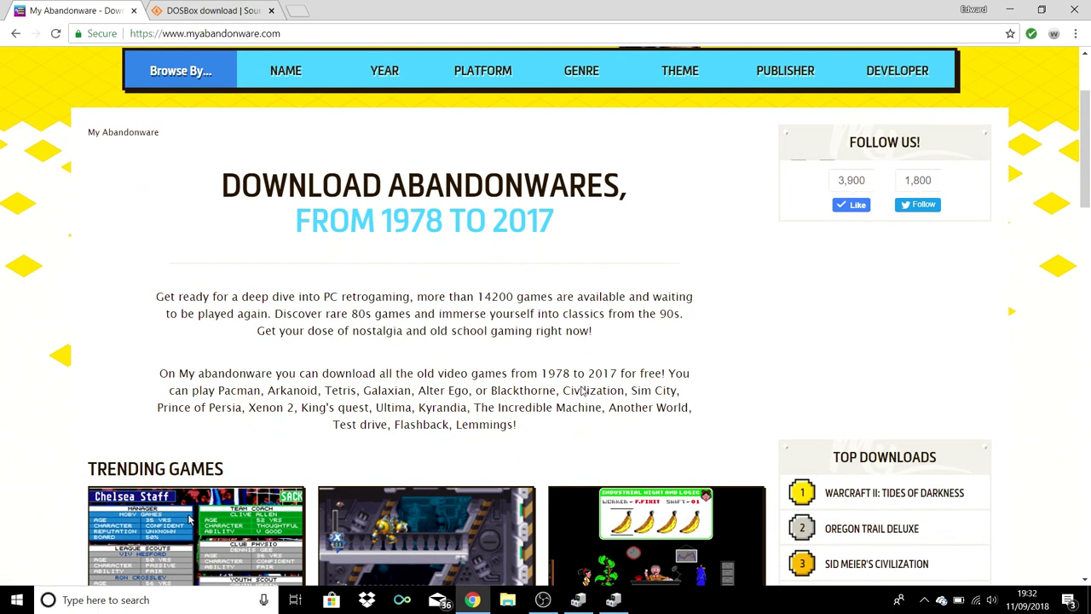
{"action": "scroll", "coordinate": [582, 388], "scroll_direction": "down", "scroll_amount": 3}
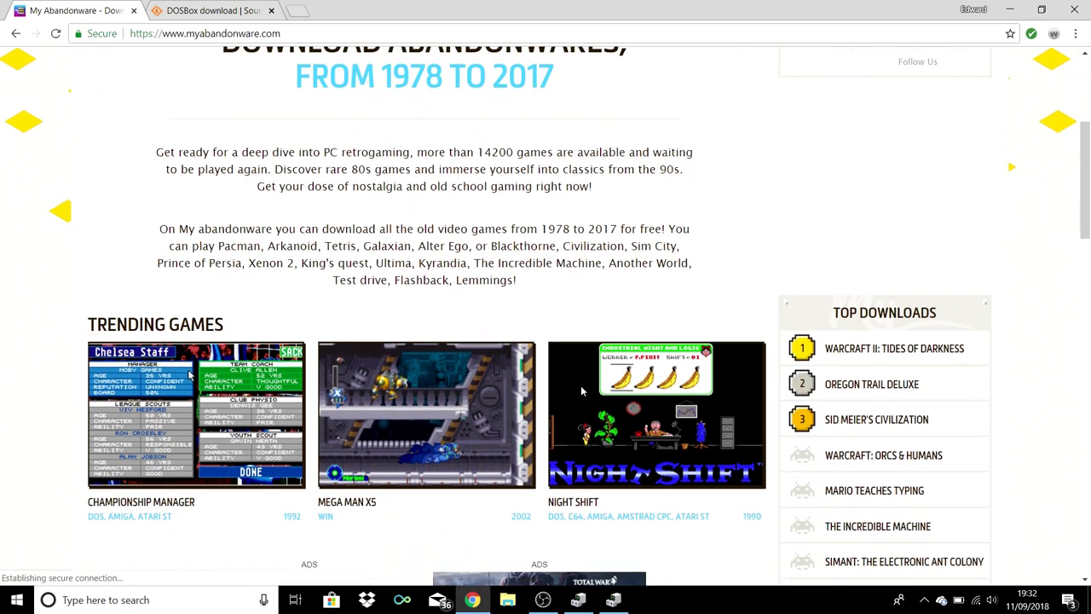
{"action": "scroll", "coordinate": [583, 390], "scroll_direction": "down", "scroll_amount": 2}
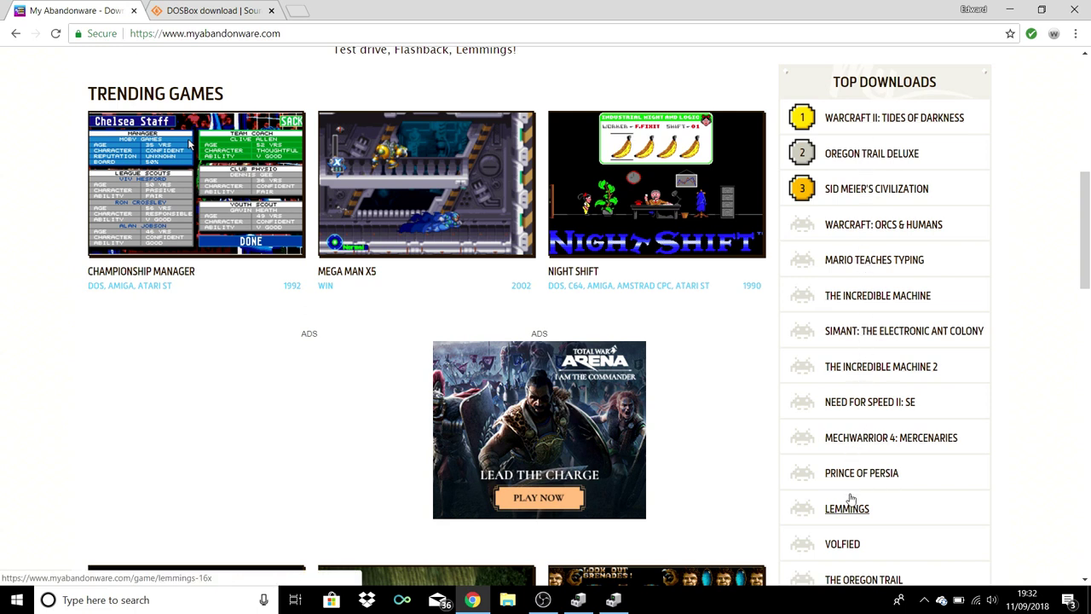
{"action": "scroll", "coordinate": [428, 393], "scroll_direction": "up", "scroll_amount": 3}
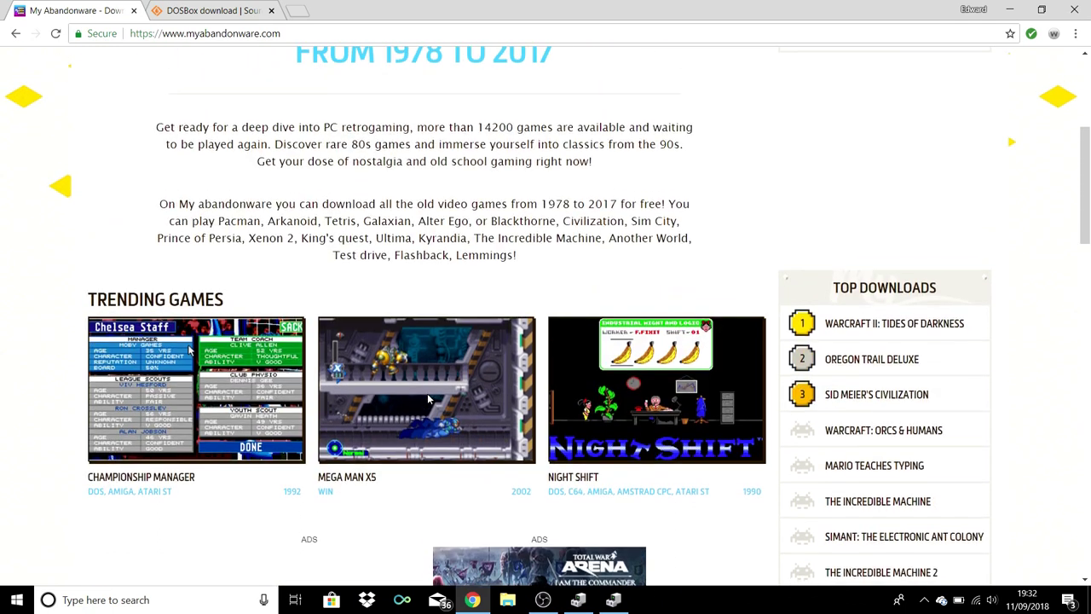
{"action": "scroll", "coordinate": [427, 393], "scroll_direction": "up", "scroll_amount": 3}
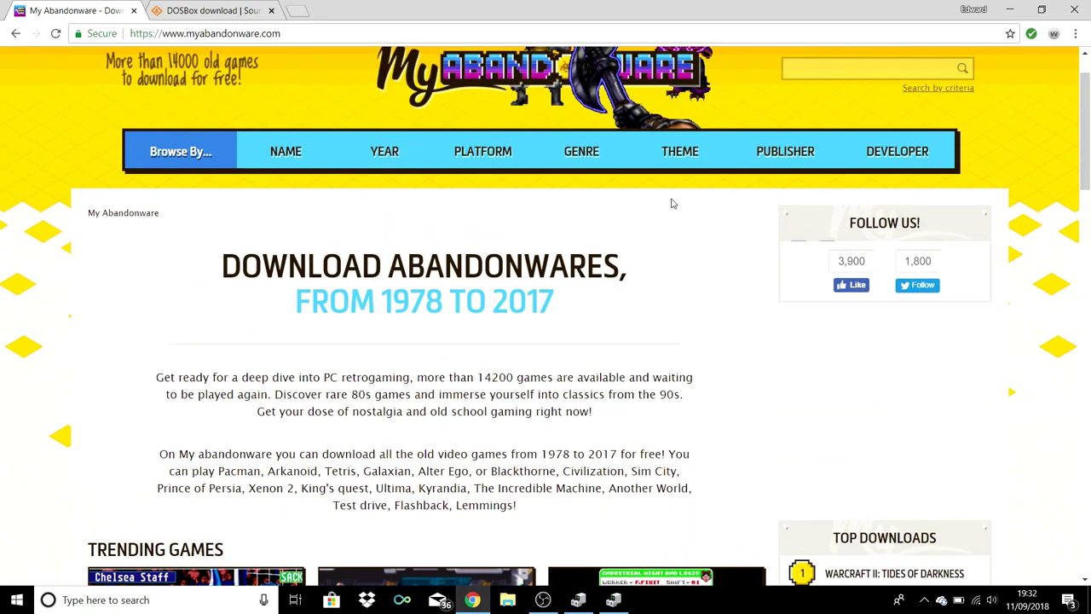
{"action": "left_click", "coordinate": [856, 77]}
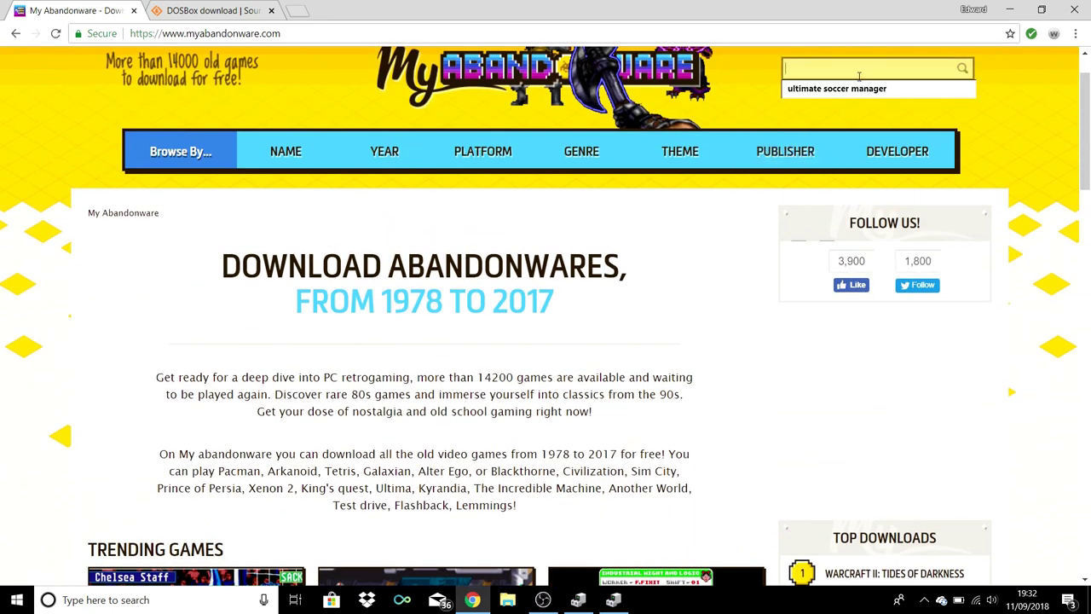
{"action": "left_click", "coordinate": [861, 88]}
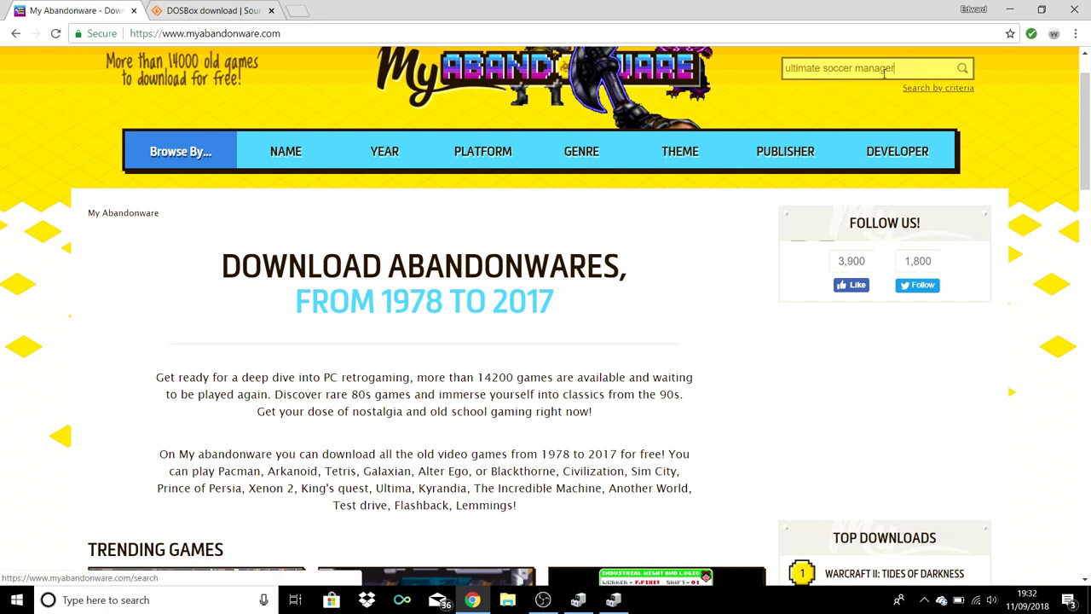
{"action": "left_click", "coordinate": [965, 71]}
Step: Open the page of Ultimate Soccer Manager 2 from the search results and find its download option
{"action": "scroll", "coordinate": [972, 482], "scroll_direction": "down", "scroll_amount": 5}
{"action": "scroll", "coordinate": [972, 483], "scroll_direction": "down", "scroll_amount": 1}
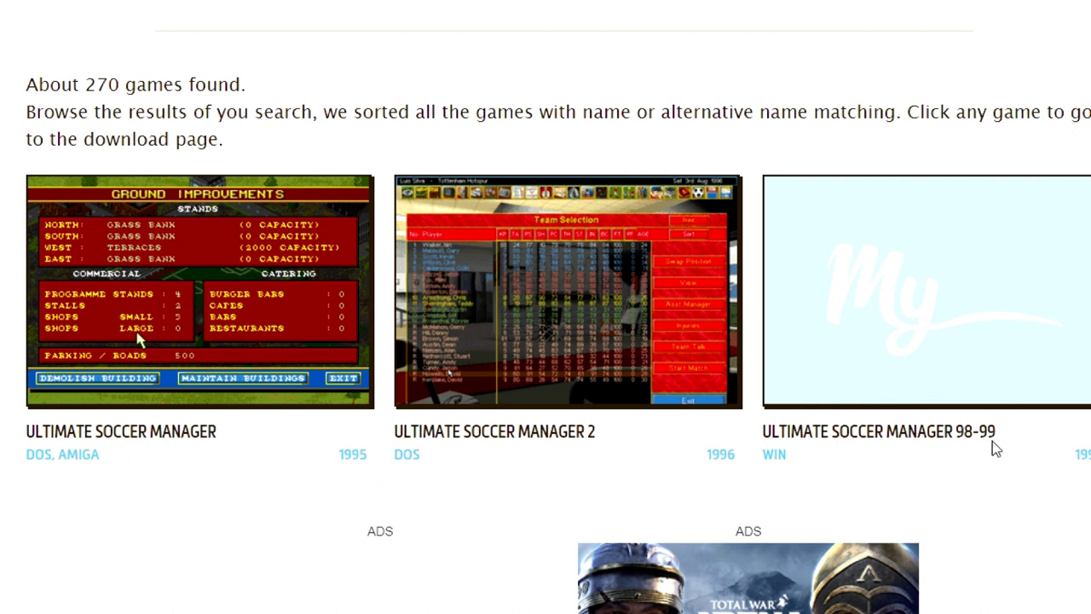
{"action": "left_click", "coordinate": [616, 386]}
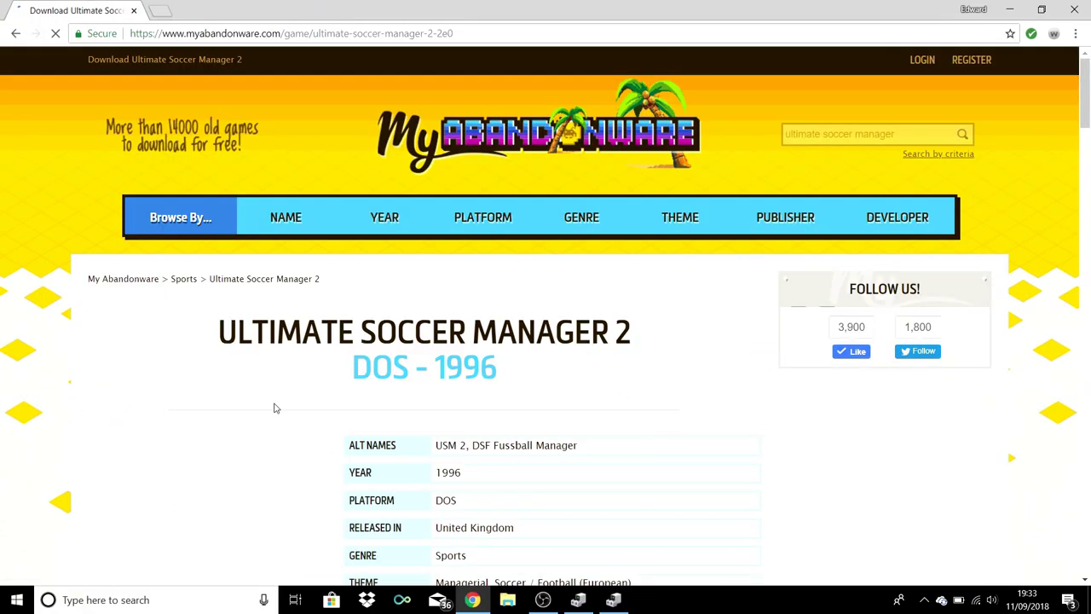
{"action": "scroll", "coordinate": [273, 408], "scroll_direction": "down", "scroll_amount": 2}
{"action": "scroll", "coordinate": [274, 409], "scroll_direction": "down", "scroll_amount": 4}
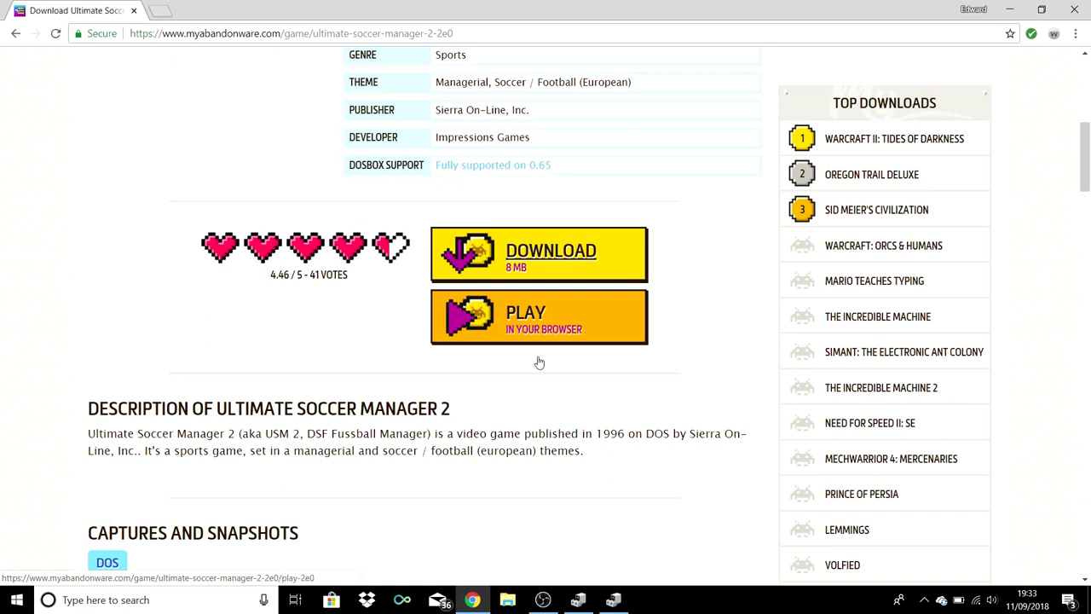
Step: Switch to File Explorer and select the Ultimate-Soccer-Manager-2_DOS_EN archive in the Downloads folder
{"action": "left_click", "coordinate": [508, 603]}
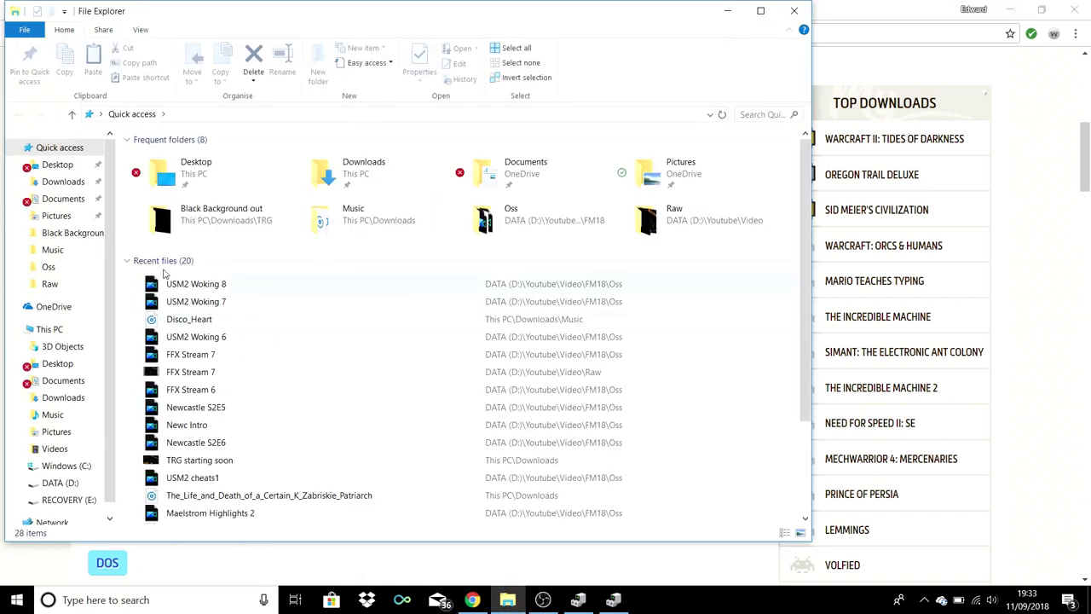
{"action": "left_click", "coordinate": [30, 183]}
{"action": "scroll", "coordinate": [573, 294], "scroll_direction": "down", "scroll_amount": 5}
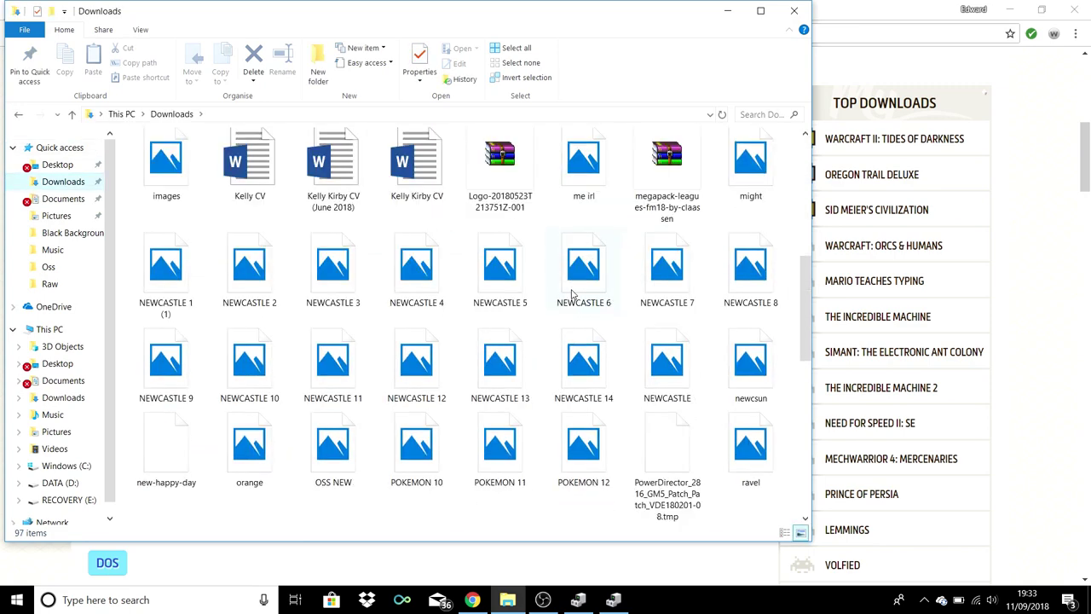
{"action": "scroll", "coordinate": [573, 294], "scroll_direction": "down", "scroll_amount": 5}
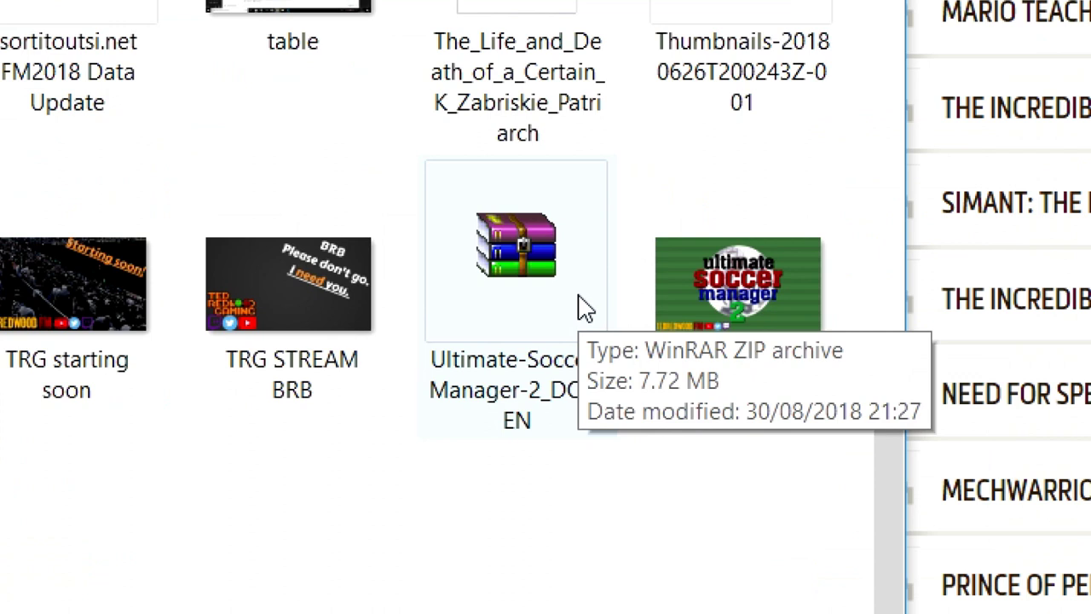
{"action": "left_click", "coordinate": [584, 307]}
{"action": "scroll", "coordinate": [584, 306], "scroll_direction": "up", "scroll_amount": 1}
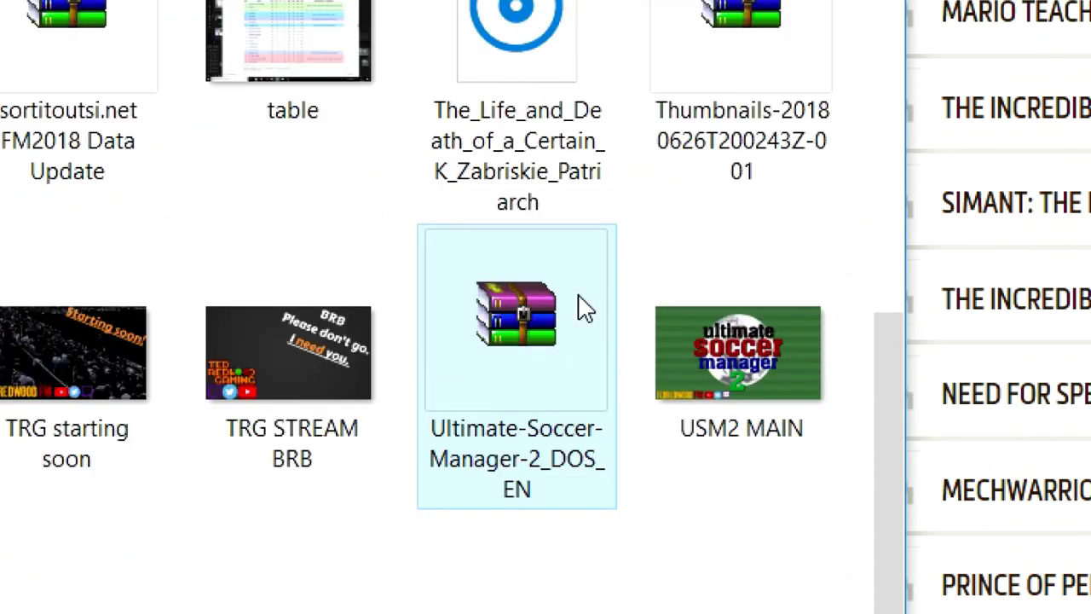
{"action": "double_click", "coordinate": [583, 308]}
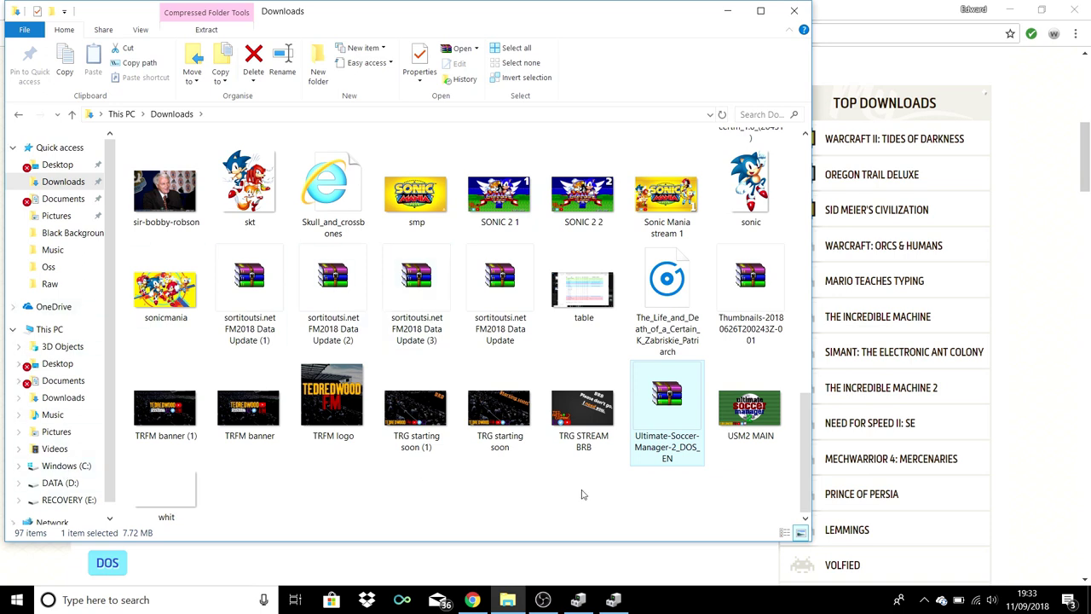
Step: Open the USM2 folder inside DOSGAMES on the C: drive, look over the extracted game files, and close File Explorer
{"action": "left_click", "coordinate": [66, 469]}
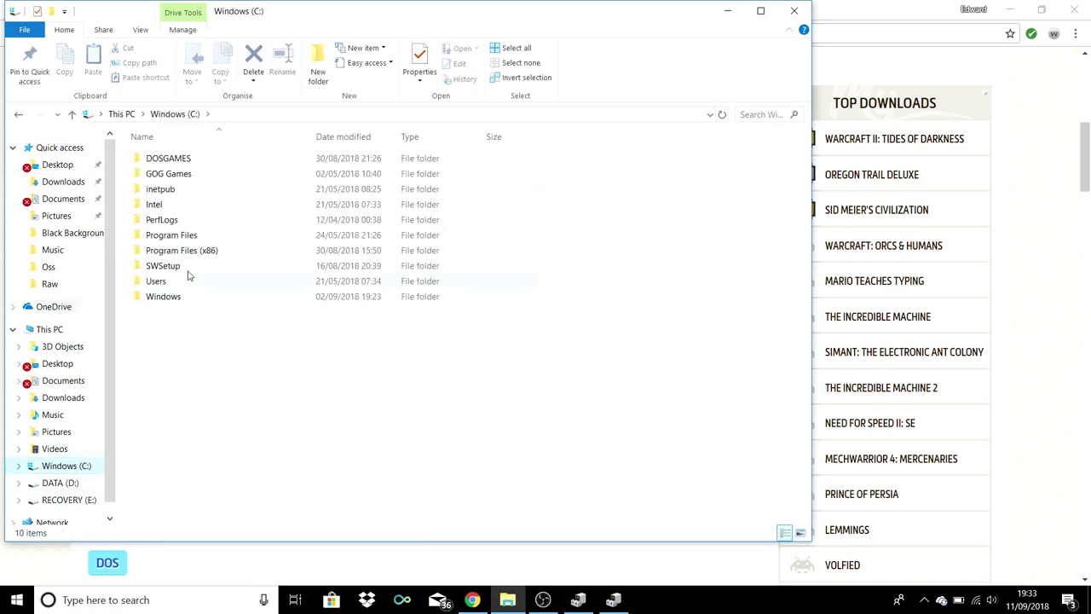
{"action": "left_click", "coordinate": [239, 164]}
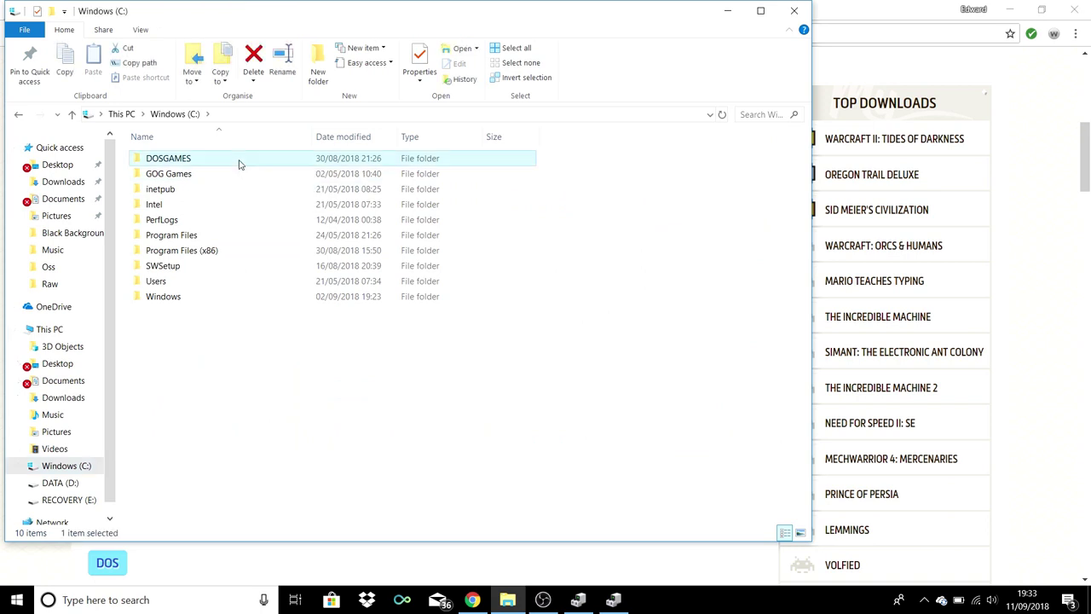
{"action": "double_click", "coordinate": [239, 164]}
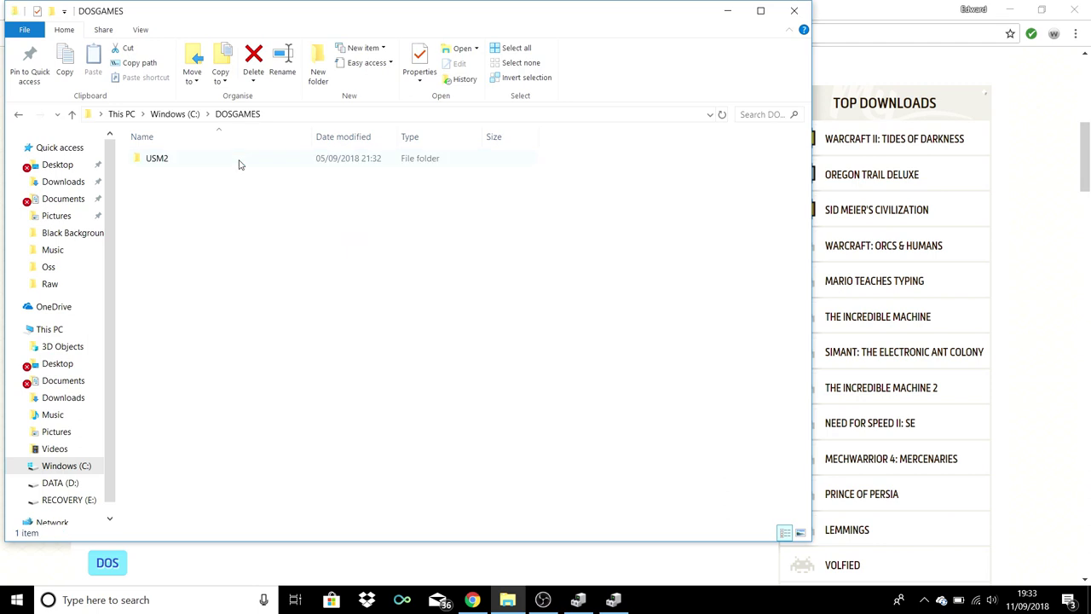
{"action": "double_click", "coordinate": [240, 165]}
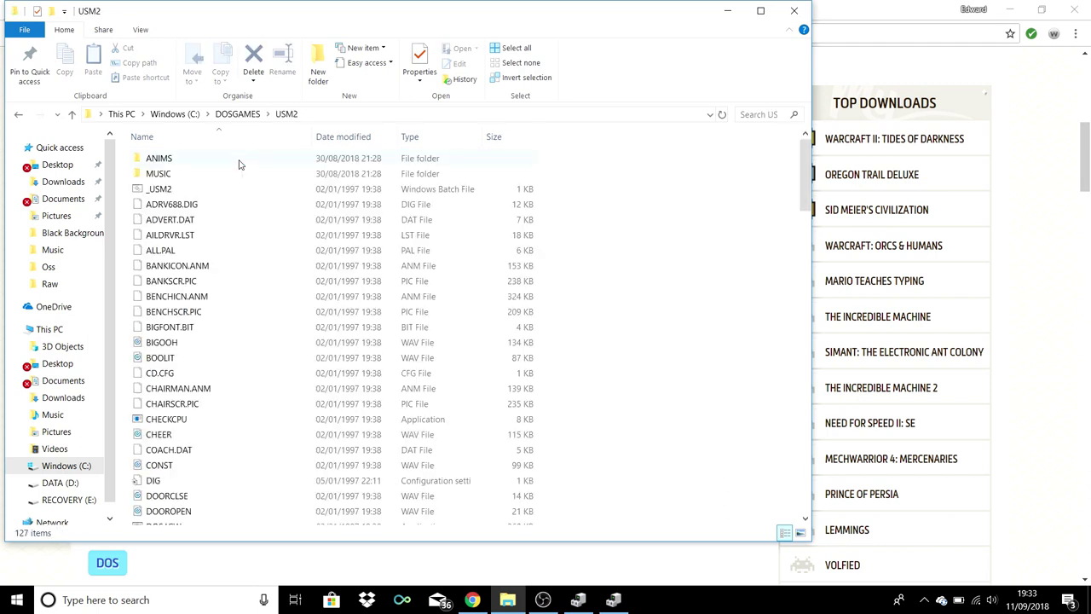
{"action": "scroll", "coordinate": [261, 273], "scroll_direction": "down", "scroll_amount": 20}
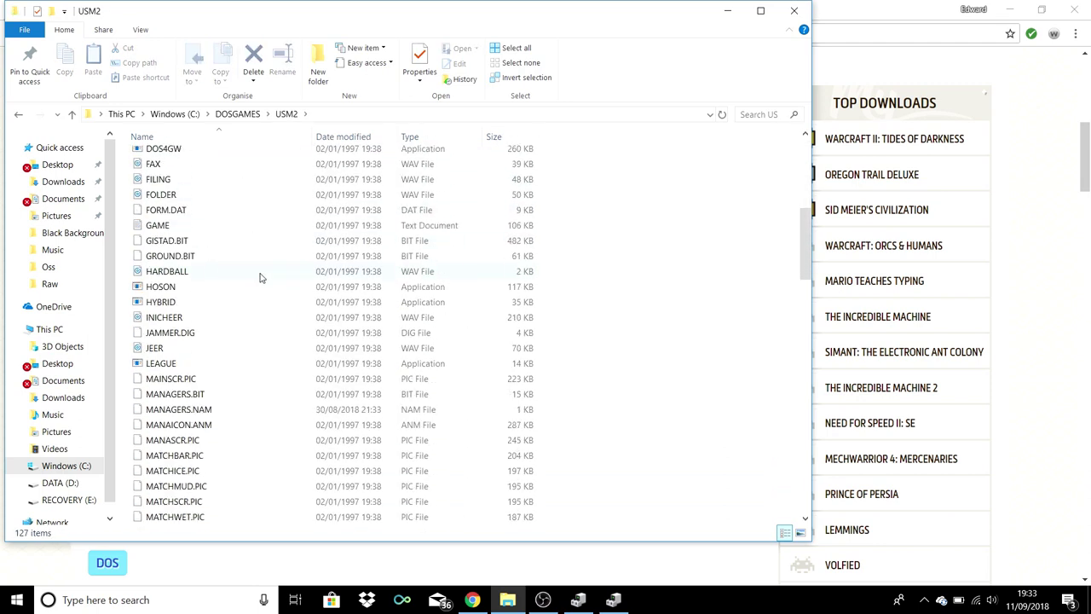
{"action": "scroll", "coordinate": [261, 277], "scroll_direction": "down", "scroll_amount": 6}
{"action": "scroll", "coordinate": [261, 277], "scroll_direction": "up", "scroll_amount": 17}
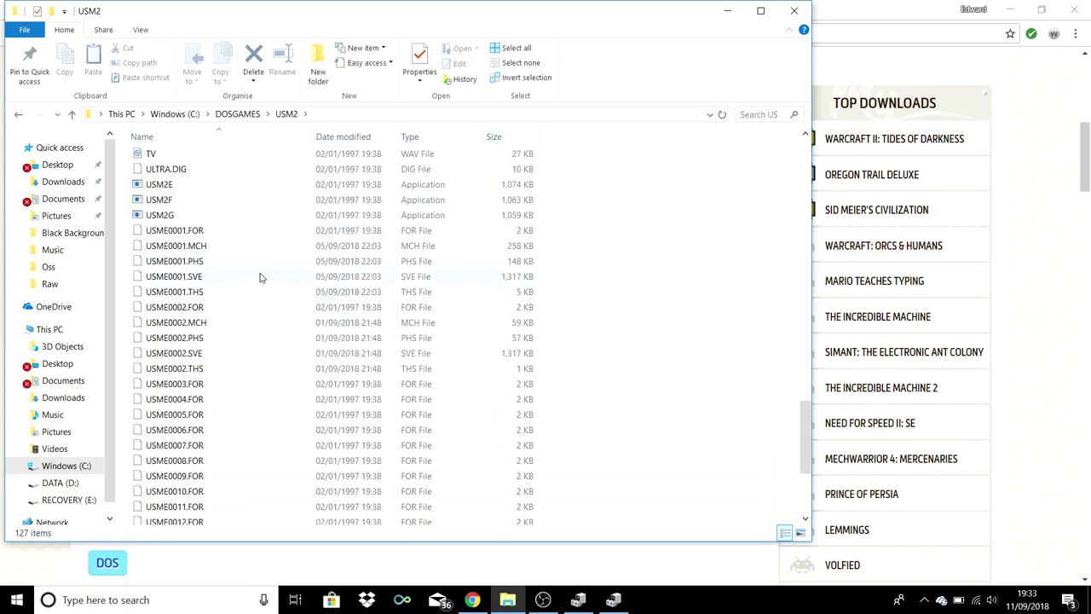
{"action": "scroll", "coordinate": [260, 277], "scroll_direction": "up", "scroll_amount": 20}
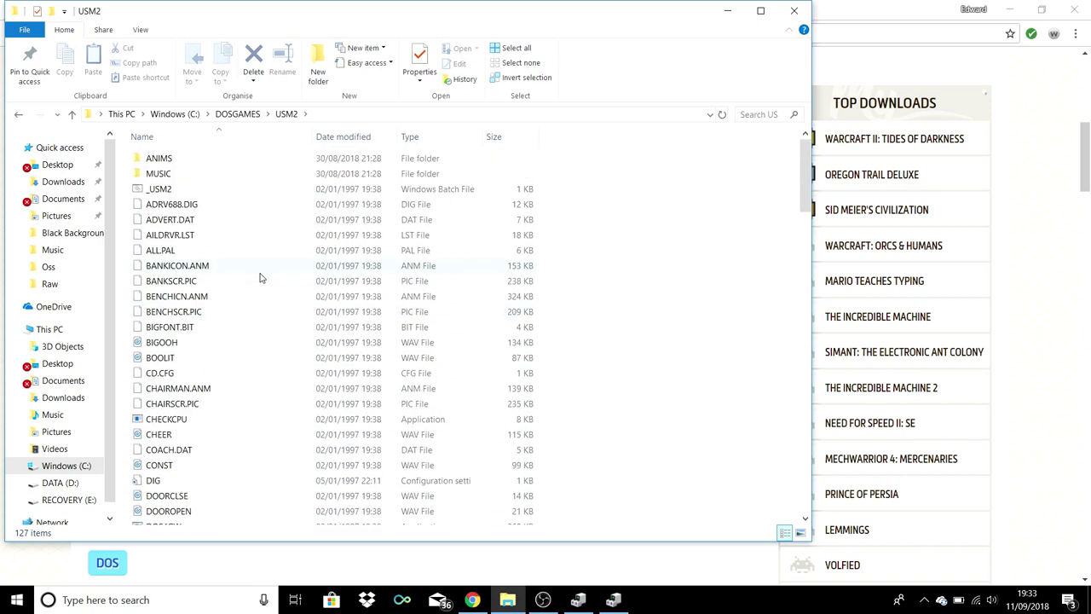
{"action": "left_click", "coordinate": [794, 10]}
Step: Go to the desktop, search Windows for dosbox, and launch DOSBox 0.74-2 (noconsole)
{"action": "key", "text": "super+d"}
{"action": "left_click", "coordinate": [113, 602]}
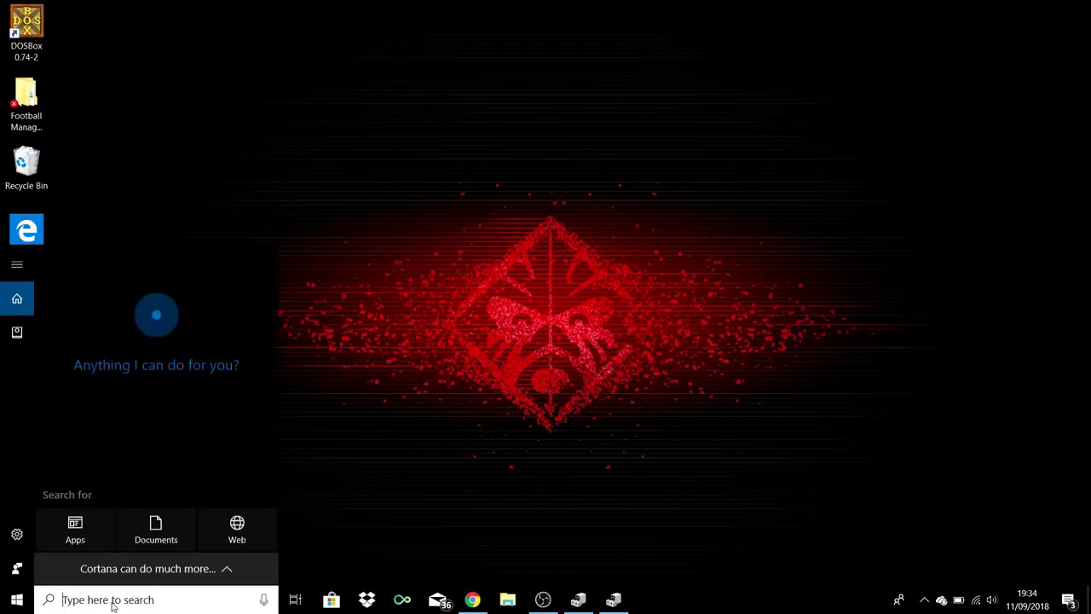
{"action": "type", "text": "dosbox"}
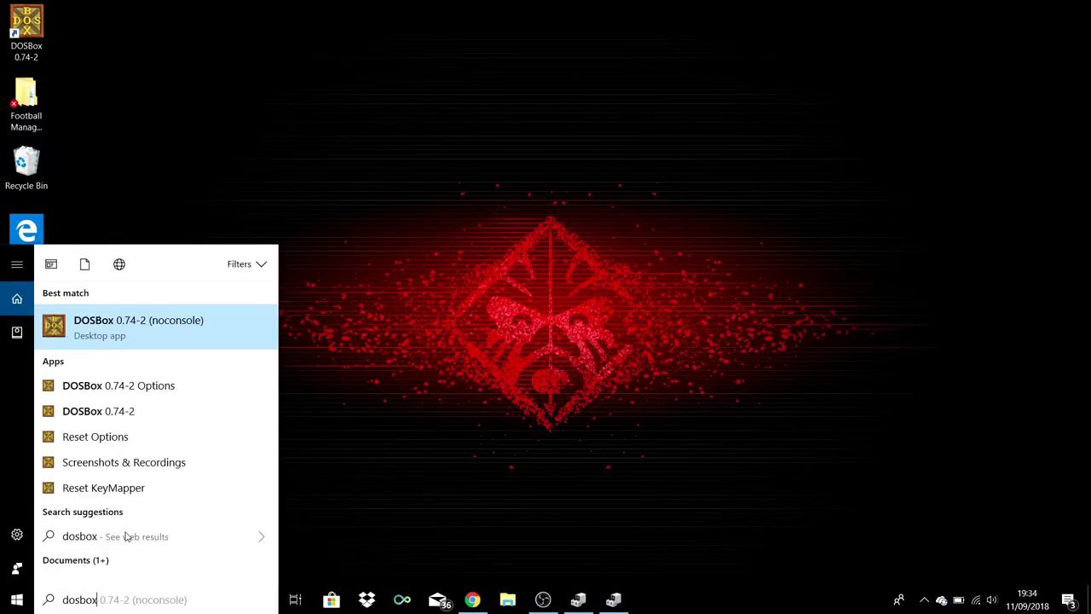
{"action": "left_click", "coordinate": [179, 337]}
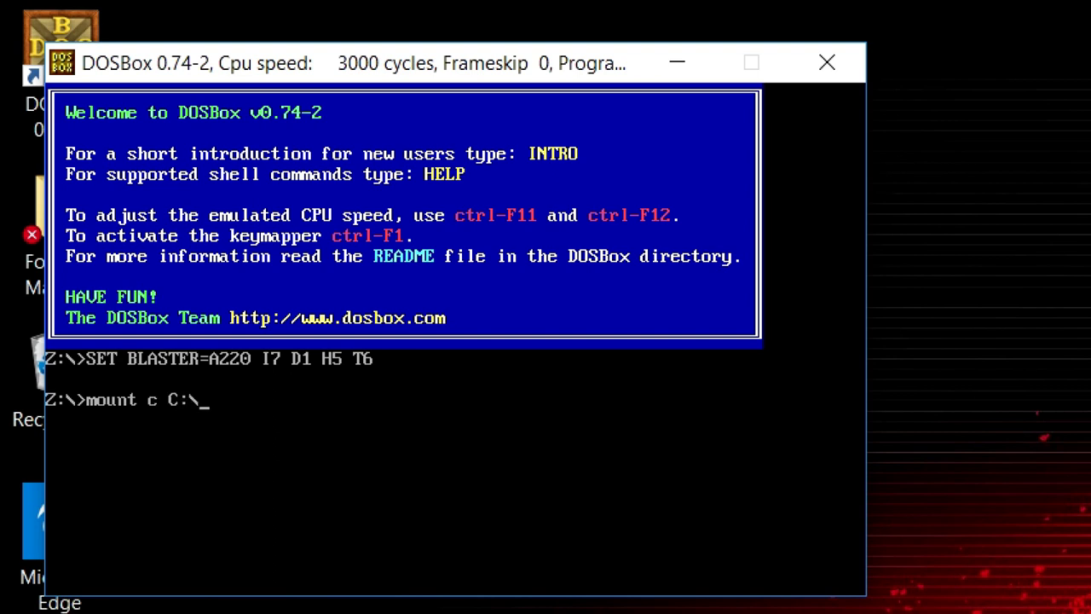
Step: Mount C:\dosgames as drive C in DOSBox and change to the usm2 directory on that drive
{"action": "type", "text": "dosgames"}
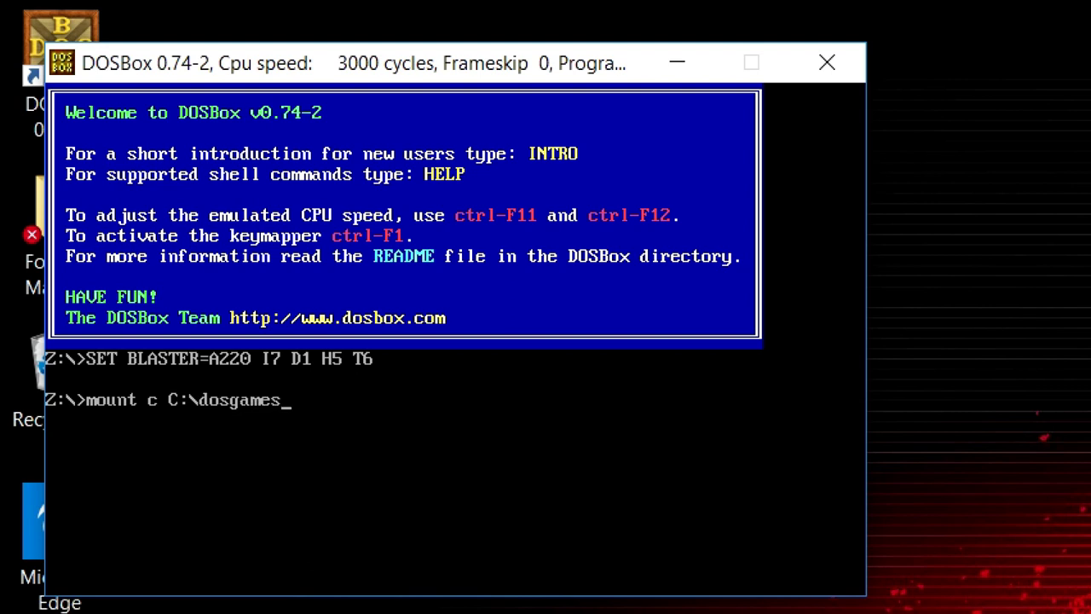
{"action": "key", "text": "Return"}
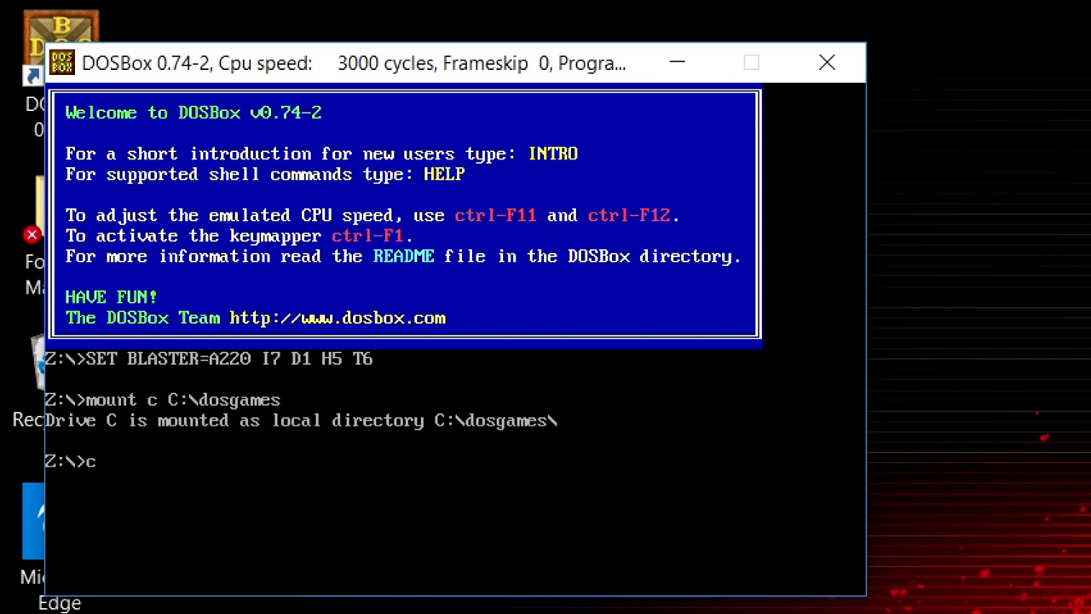
{"action": "key", "text": "Return"}
{"action": "type", "text": "usm2"}
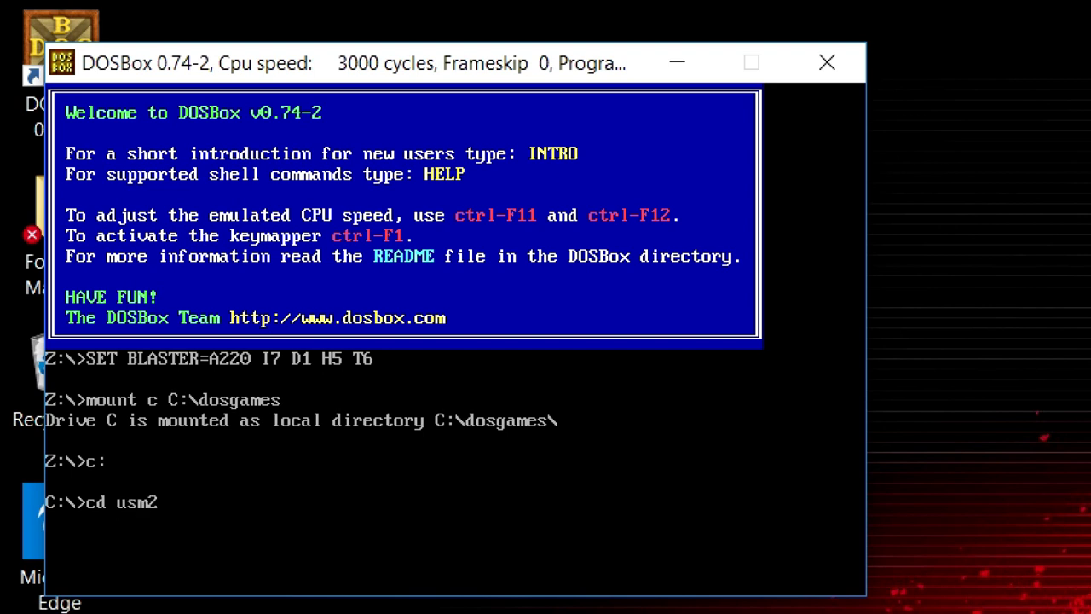
{"action": "key", "text": "Return"}
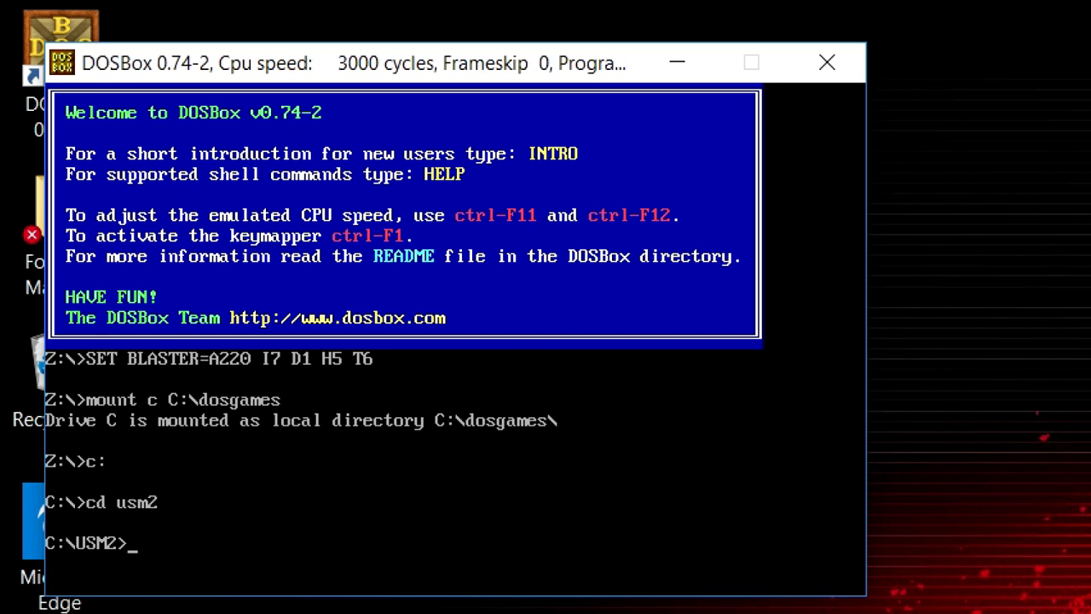
Step: Switch to File Explorer, open C:\DOSGAMES\USM2, and look through its files for the ones that can start the game
{"action": "key", "text": "super+e"}
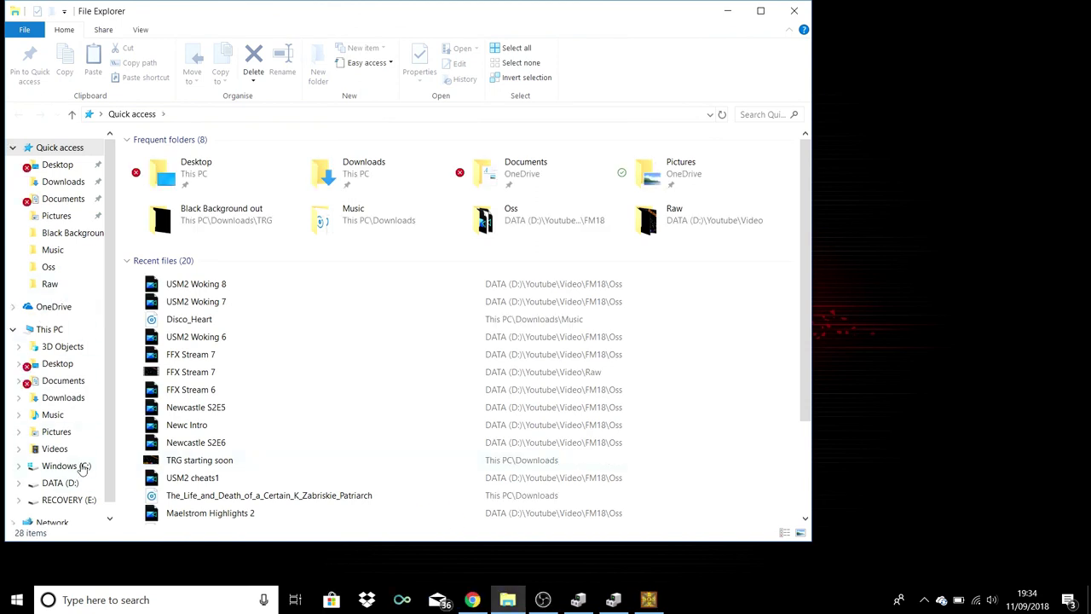
{"action": "left_click", "coordinate": [83, 468]}
{"action": "double_click", "coordinate": [239, 161]}
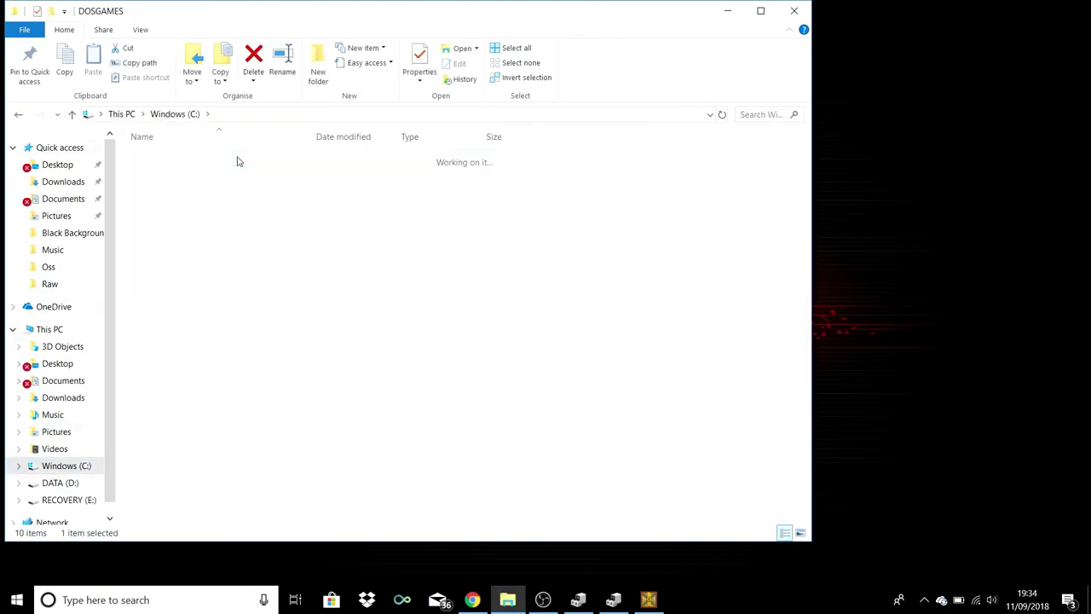
{"action": "double_click", "coordinate": [230, 162]}
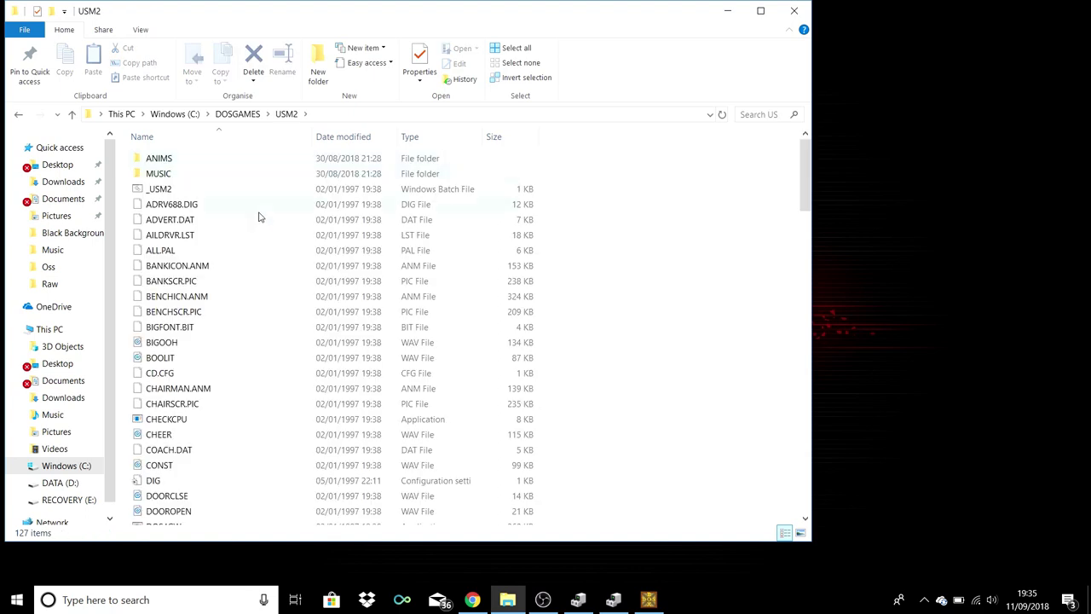
{"action": "scroll", "coordinate": [285, 349], "scroll_direction": "down", "scroll_amount": 20}
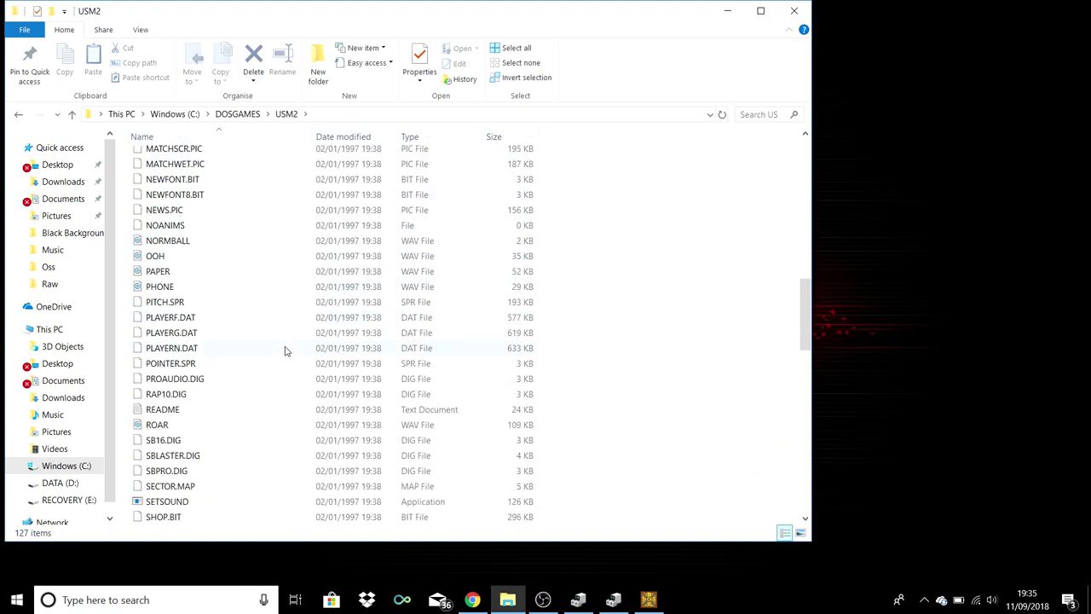
{"action": "scroll", "coordinate": [285, 349], "scroll_direction": "down", "scroll_amount": 20}
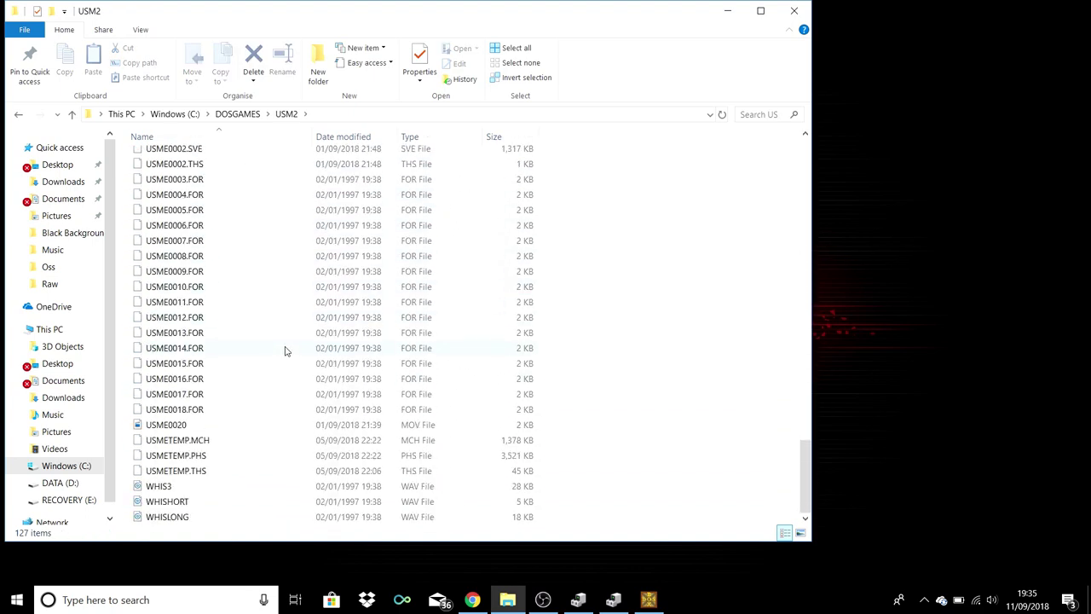
{"action": "scroll", "coordinate": [285, 350], "scroll_direction": "up", "scroll_amount": 6}
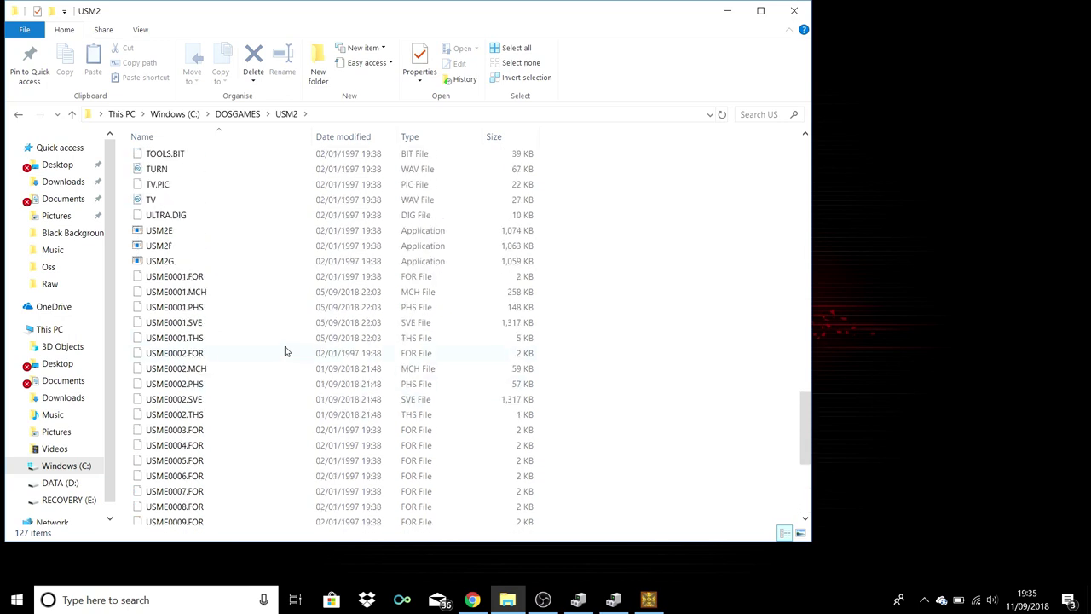
{"action": "scroll", "coordinate": [285, 351], "scroll_direction": "up", "scroll_amount": 2}
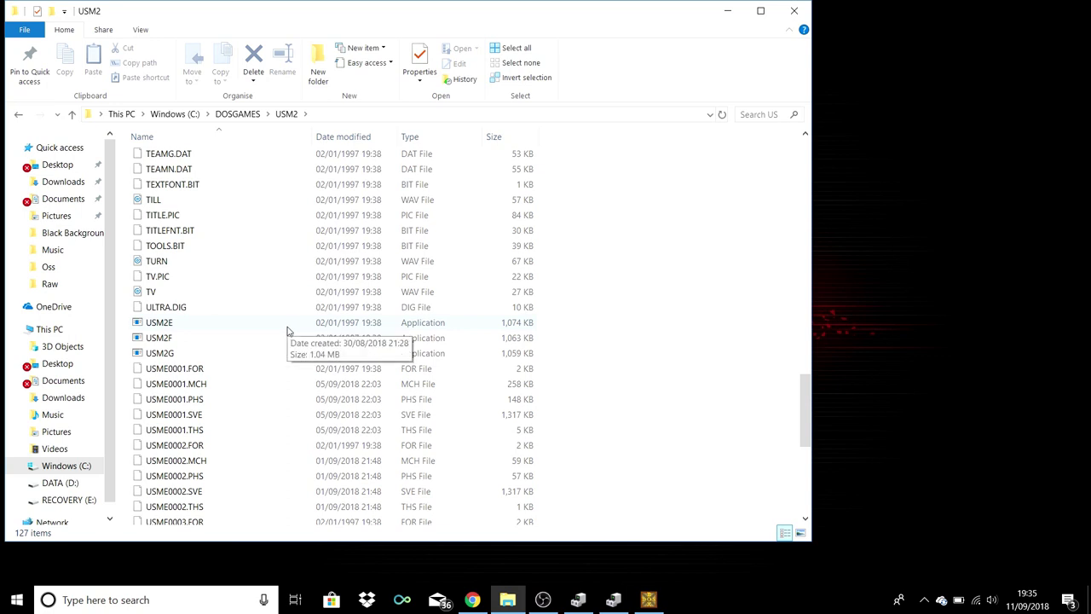
Step: Sort the USM2 folder's files by type and select the _USM2 Windows batch file
{"action": "left_click", "coordinate": [422, 143]}
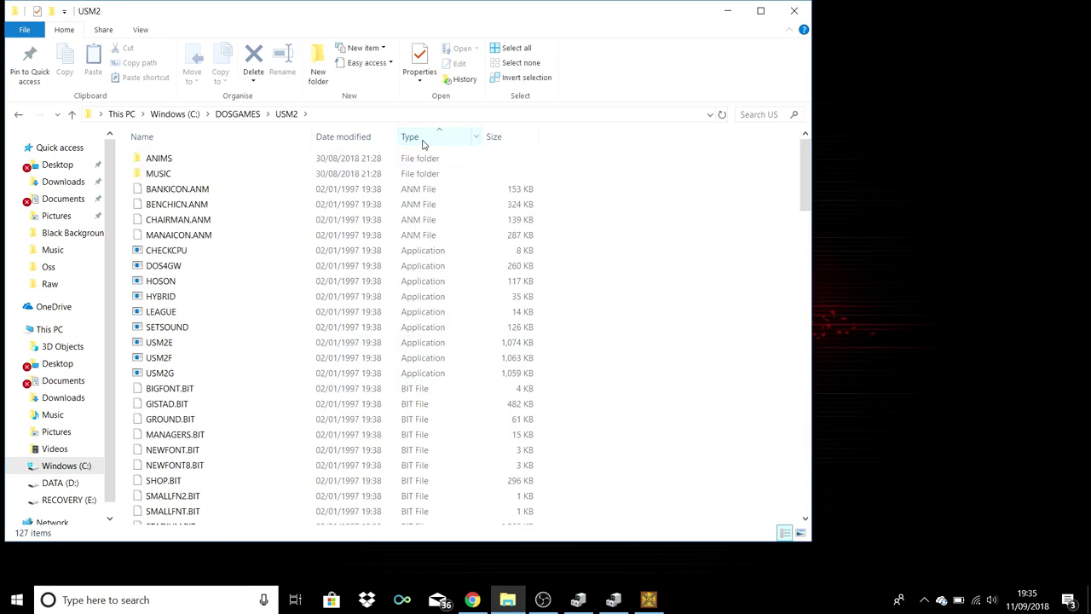
{"action": "scroll", "coordinate": [322, 284], "scroll_direction": "down", "scroll_amount": 6}
{"action": "scroll", "coordinate": [321, 283], "scroll_direction": "down", "scroll_amount": 9}
{"action": "scroll", "coordinate": [321, 284], "scroll_direction": "up", "scroll_amount": 6}
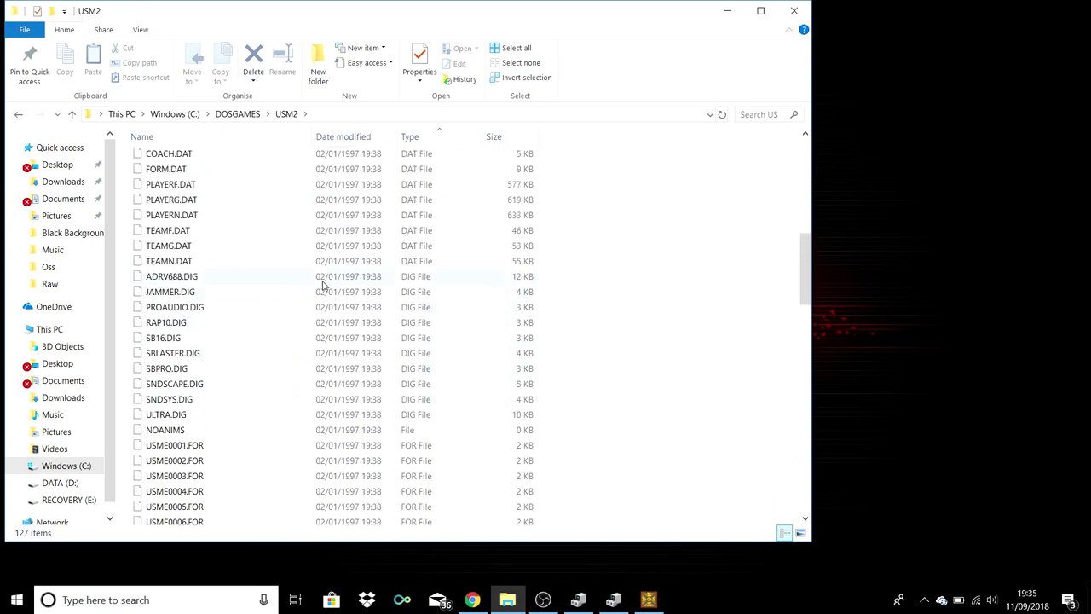
{"action": "scroll", "coordinate": [321, 284], "scroll_direction": "down", "scroll_amount": 4}
{"action": "scroll", "coordinate": [322, 284], "scroll_direction": "down", "scroll_amount": 17}
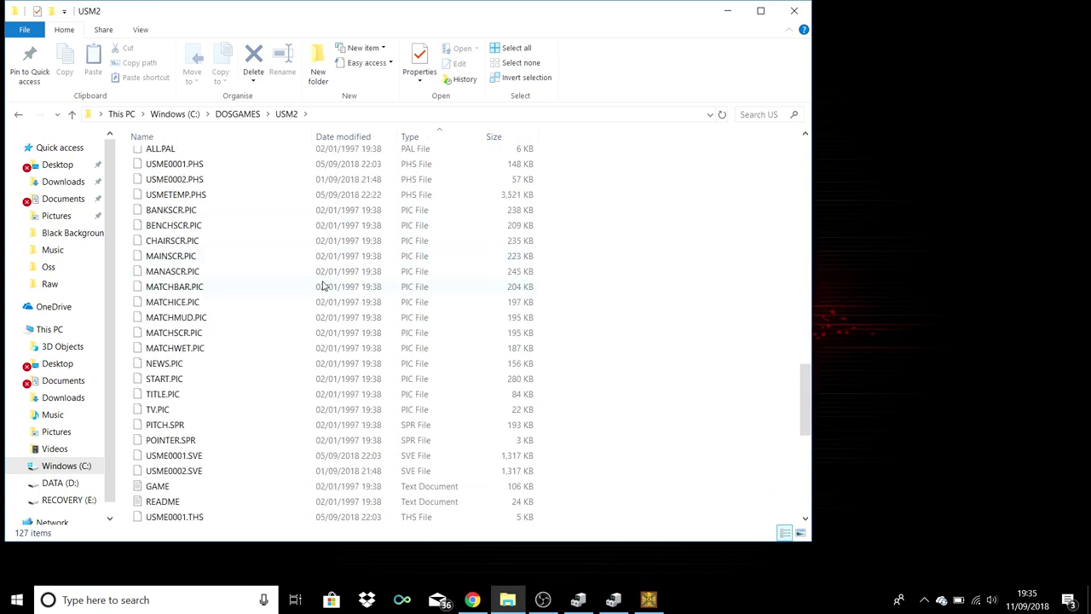
{"action": "scroll", "coordinate": [321, 285], "scroll_direction": "down", "scroll_amount": 6}
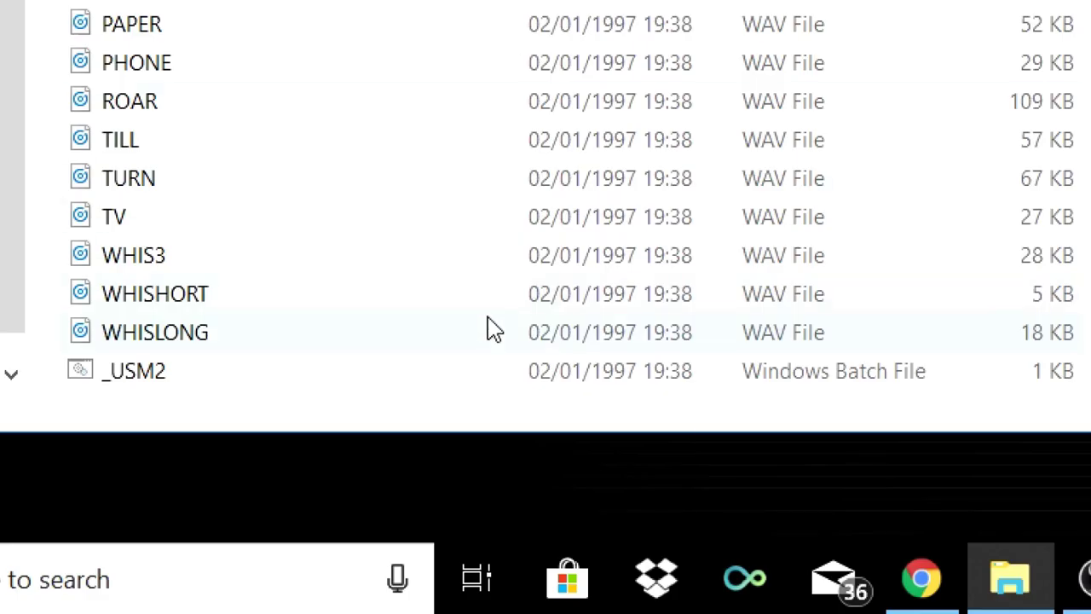
{"action": "left_click", "coordinate": [494, 372]}
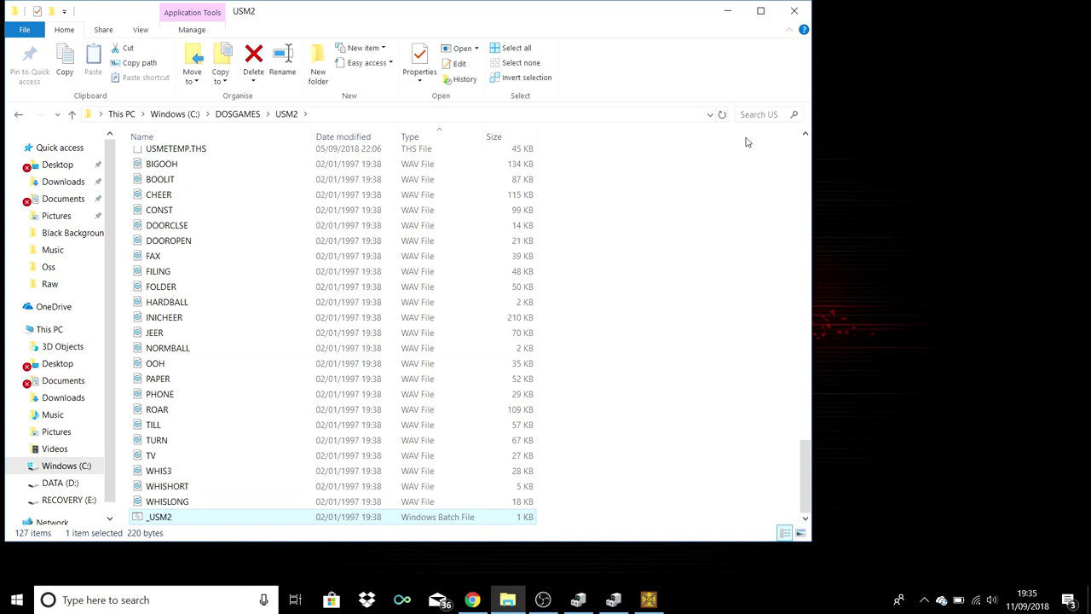
Step: Return to DOSBox, run the _USM2 batch file, and choose the English League to start the game
{"action": "left_click", "coordinate": [730, 11]}
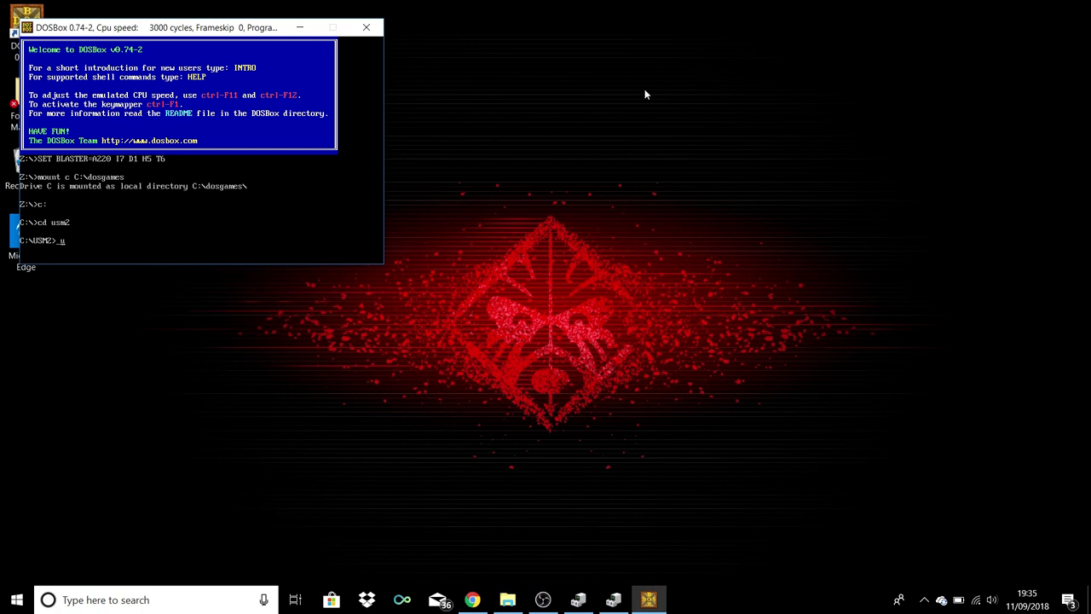
{"action": "key", "text": "Return"}
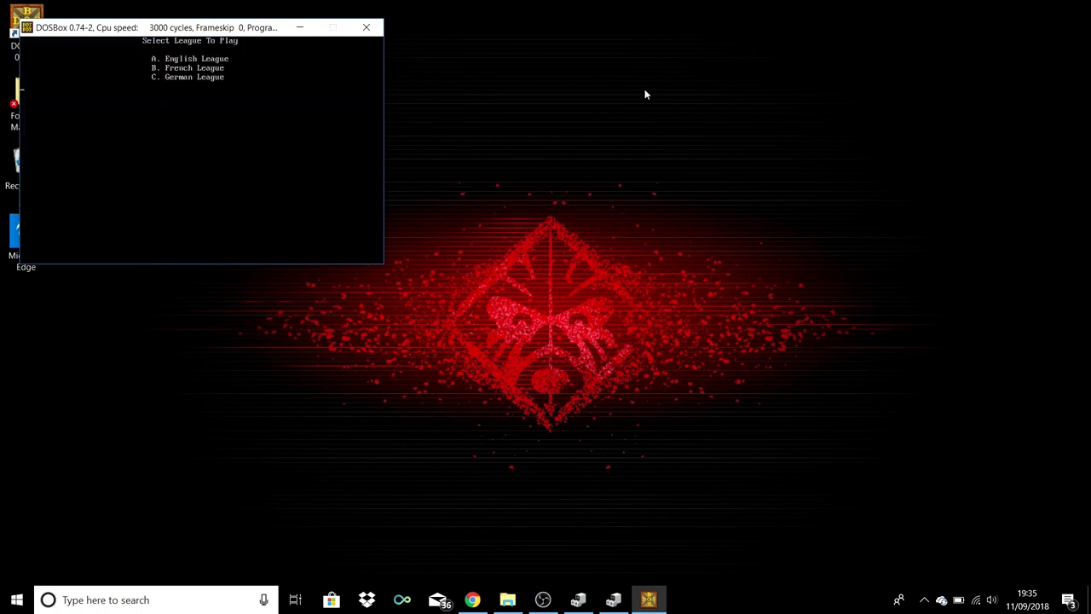
{"action": "key", "text": "a"}
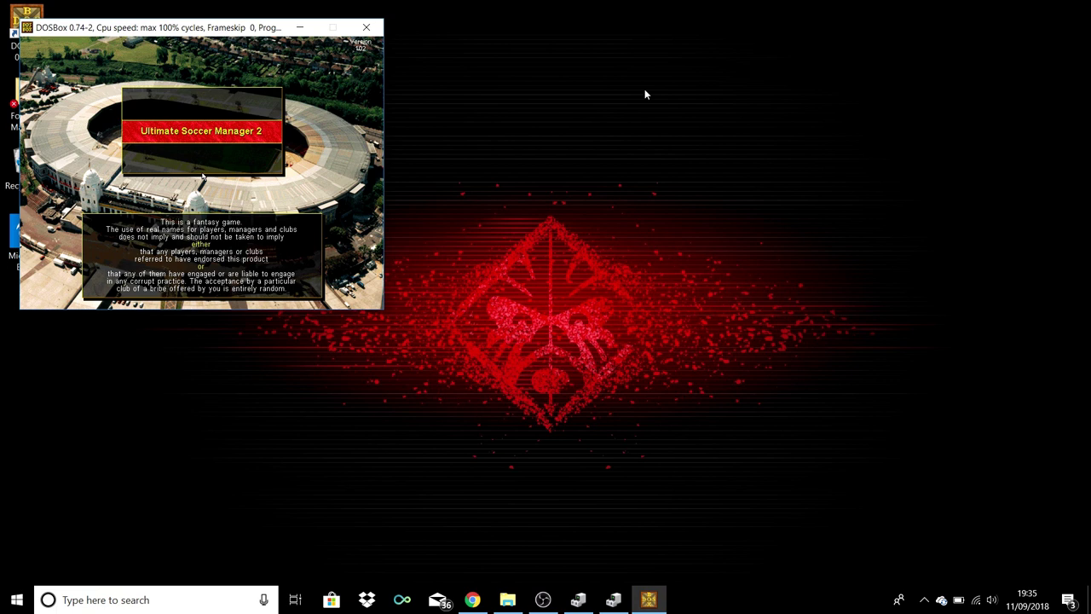